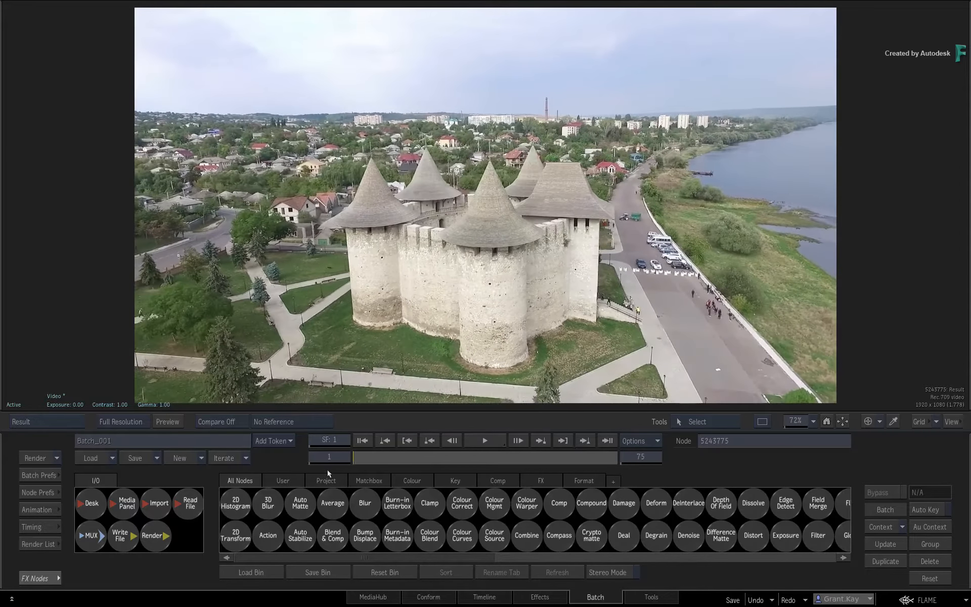
Add a Paint node to the batch schematic and feed it from the castle clip's output.
left_click(416, 458)
left_click_drag(415, 461, 309, 477)
mouse_move(1, 483)
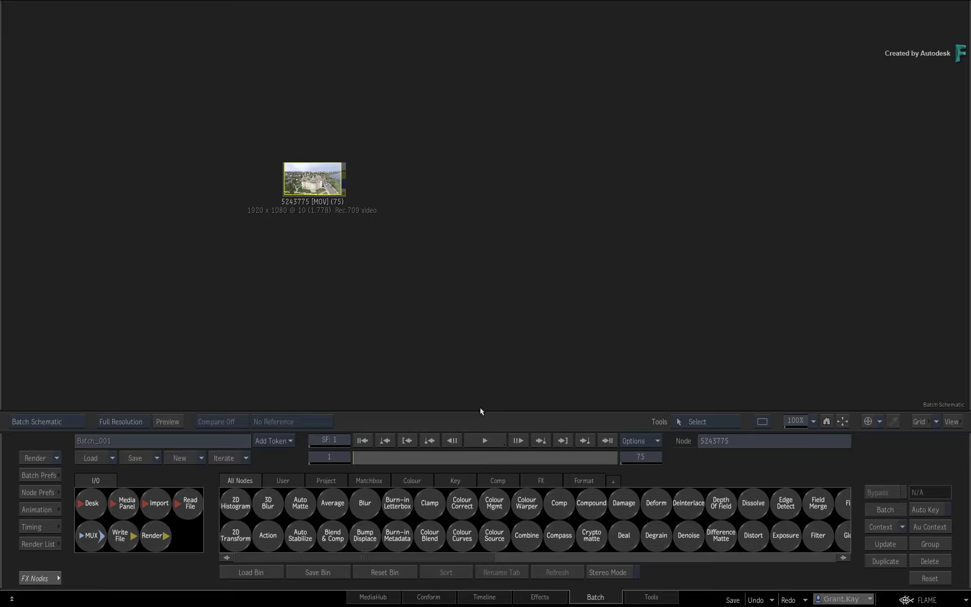
scroll(549, 523, "right", 10)
mouse_move(549, 512)
left_mouse_down()
mouse_move(412, 240)
mouse_move(396, 242)
mouse_move(434, 253)
left_mouse_up()
left_click(441, 270)
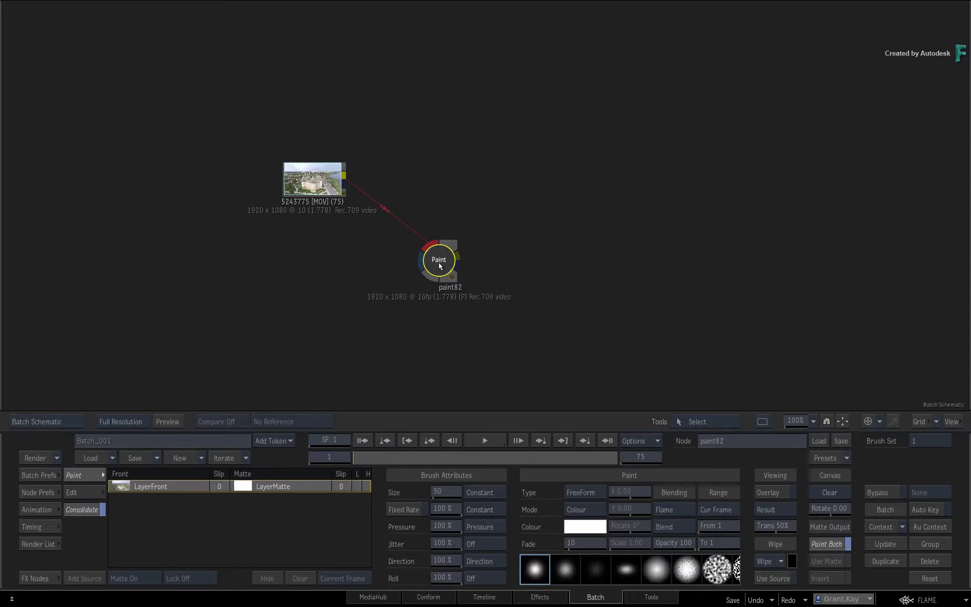
At frame 60, paint out the group of people on the road beside the castle in the Paint node's Rec Clone mode.
double_click(438, 267)
left_click_drag(587, 301, 443, 261)
left_click_drag(365, 460, 563, 450)
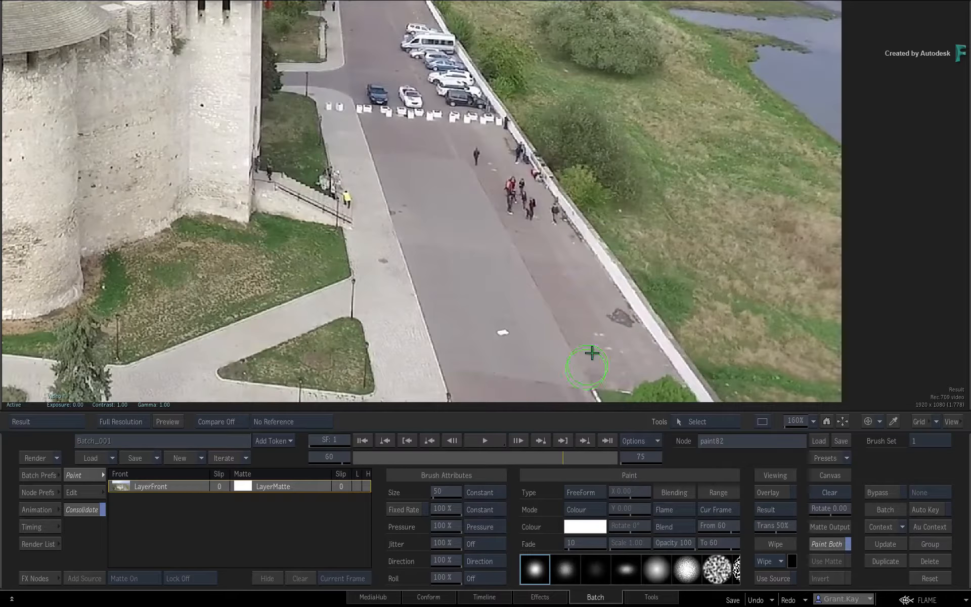
left_click_drag(605, 283, 598, 309)
left_click(581, 509)
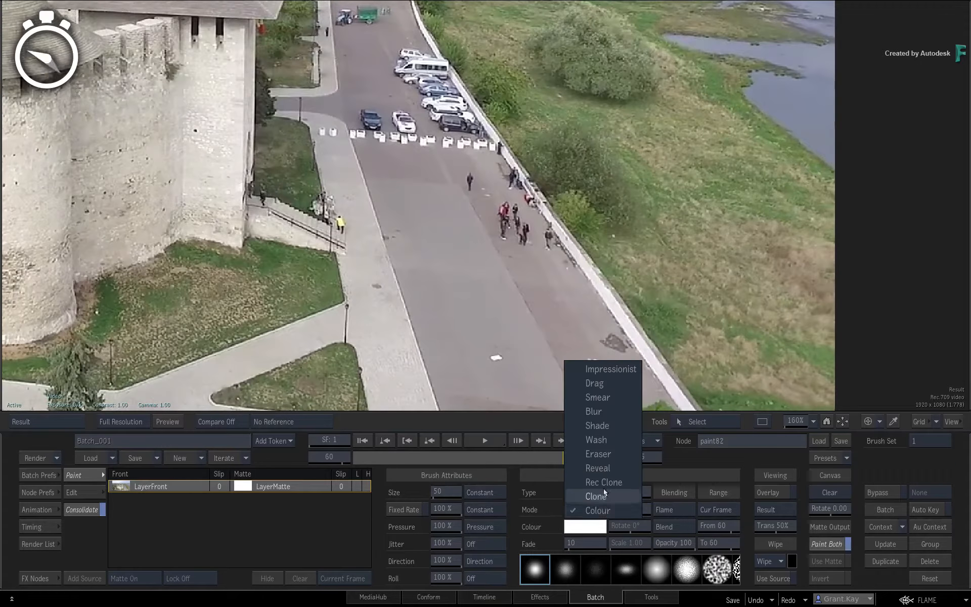
left_click(577, 496)
left_click_drag(536, 243, 527, 259)
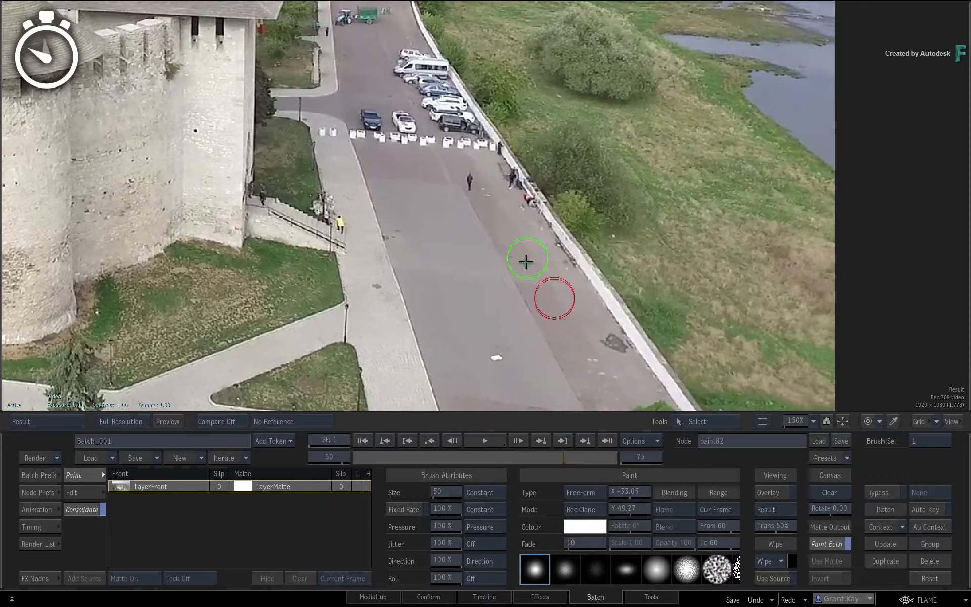
mouse_move(466, 173)
left_mouse_down()
mouse_move(501, 173)
mouse_move(512, 262)
mouse_move(538, 230)
mouse_move(521, 208)
left_mouse_up()
mouse_move(511, 171)
left_mouse_down()
mouse_move(482, 286)
mouse_move(496, 220)
mouse_move(480, 197)
left_mouse_up()
key("Home")
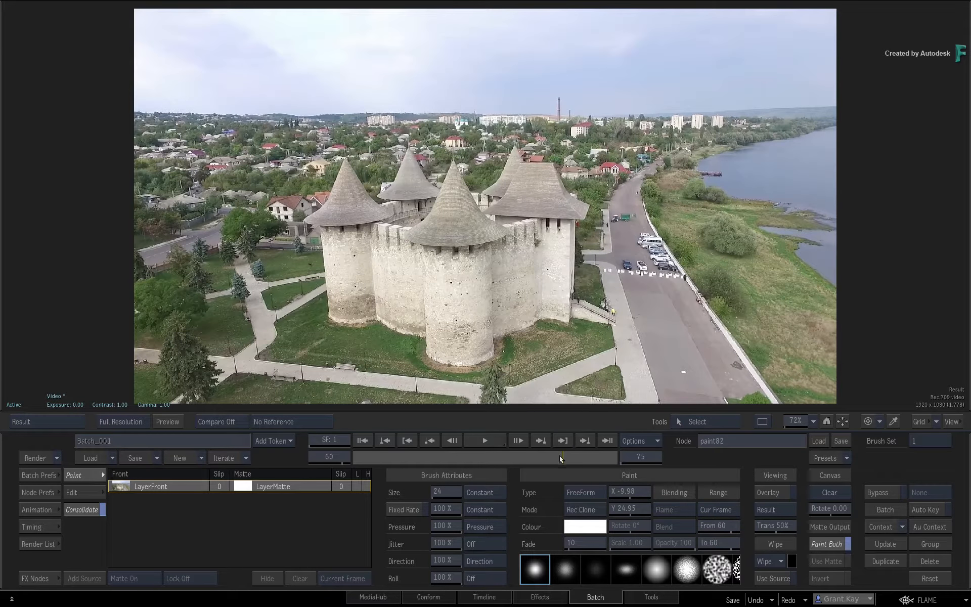
Add an Action node to the batch schematic and connect the original castle clip as its background.
mouse_move(0, 485)
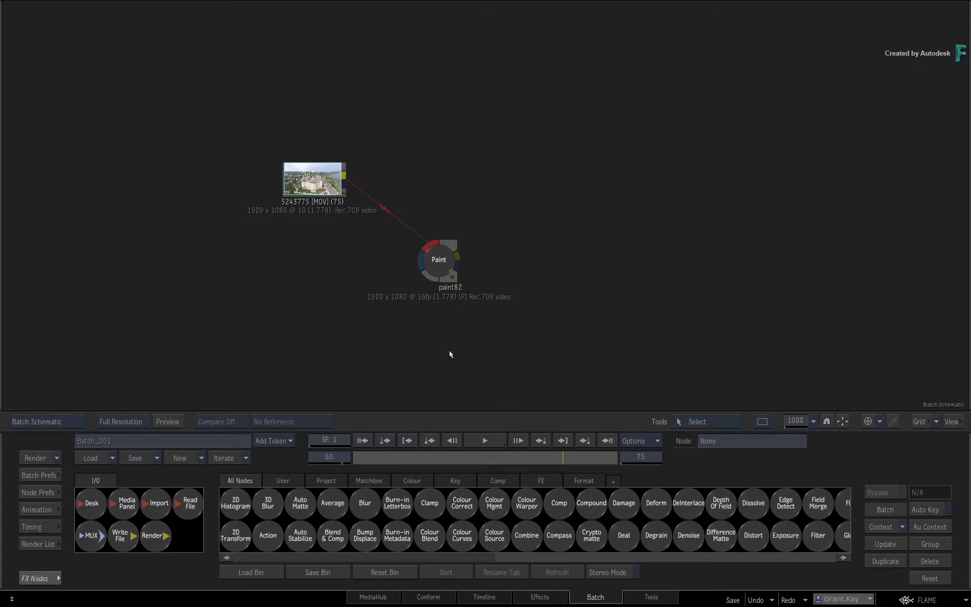
left_click_drag(272, 524, 572, 190)
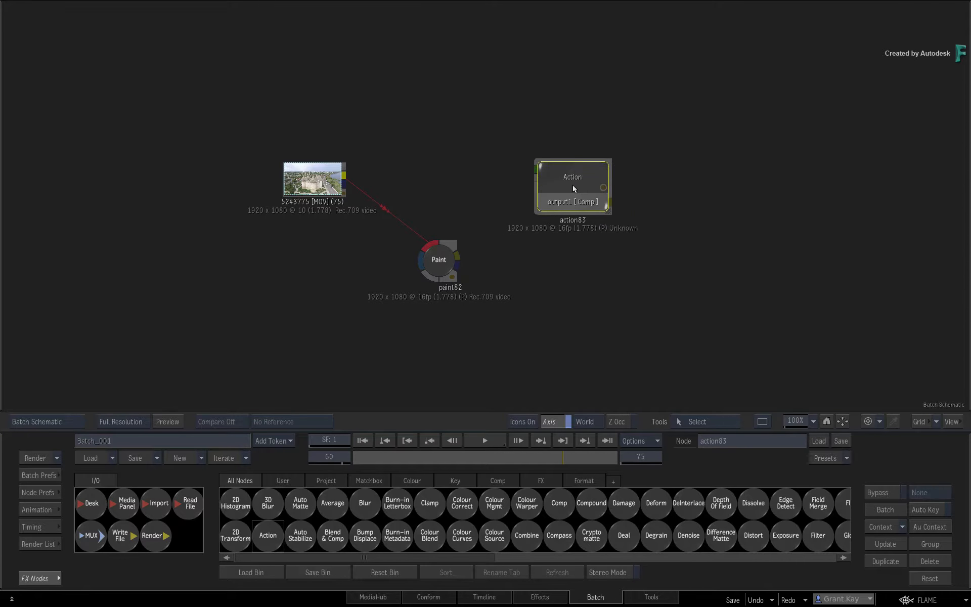
left_click_drag(429, 164, 604, 190)
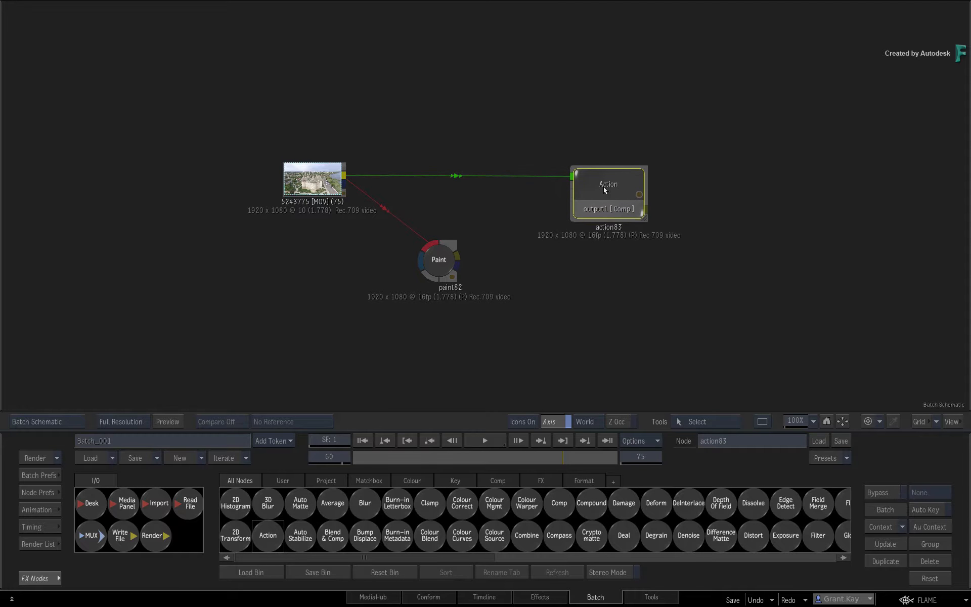
Add a media input to the Action node and connect the Paint node's result to its front.
key("ctrl+n")
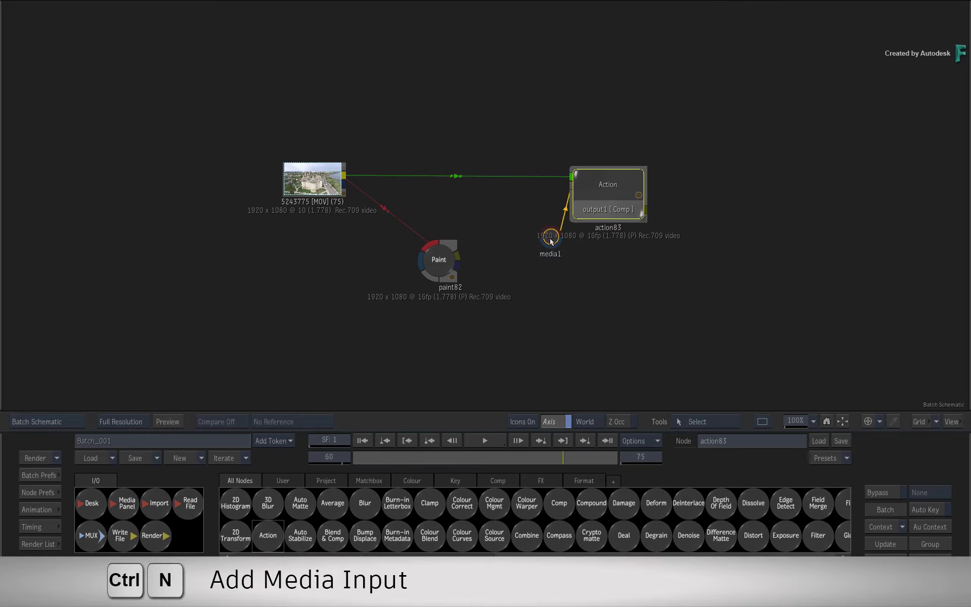
left_click(521, 260)
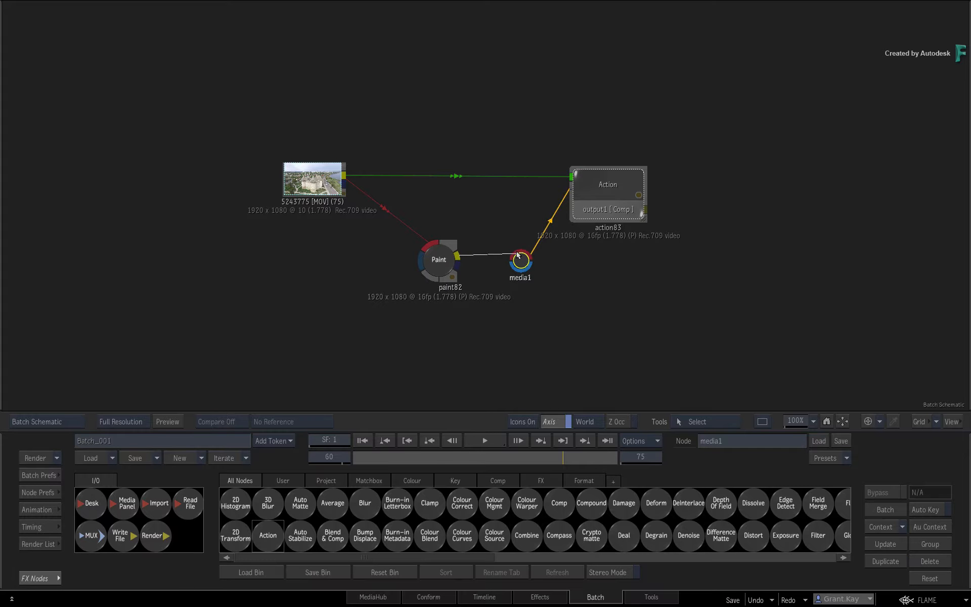
left_click_drag(518, 254, 517, 260)
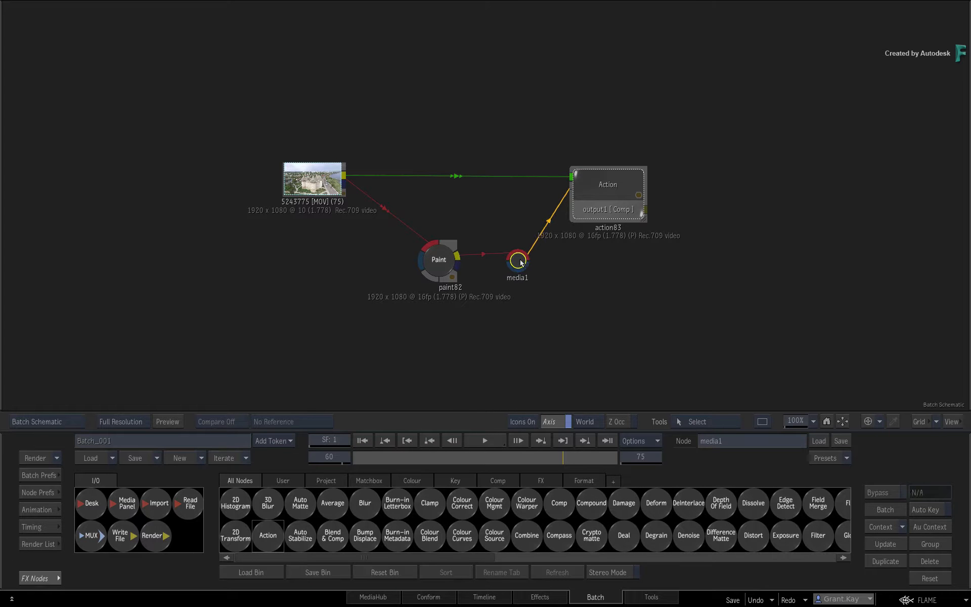
Open the Action node in a two-view layout and delete the default axis with its surface.
left_click(607, 192)
key("alt+2")
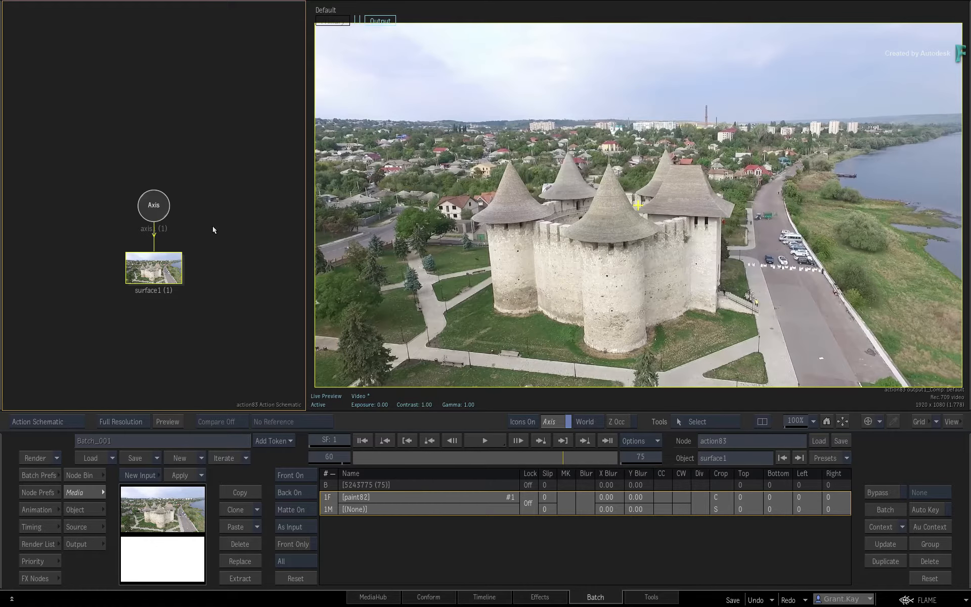
left_click_drag(155, 207, 171, 585)
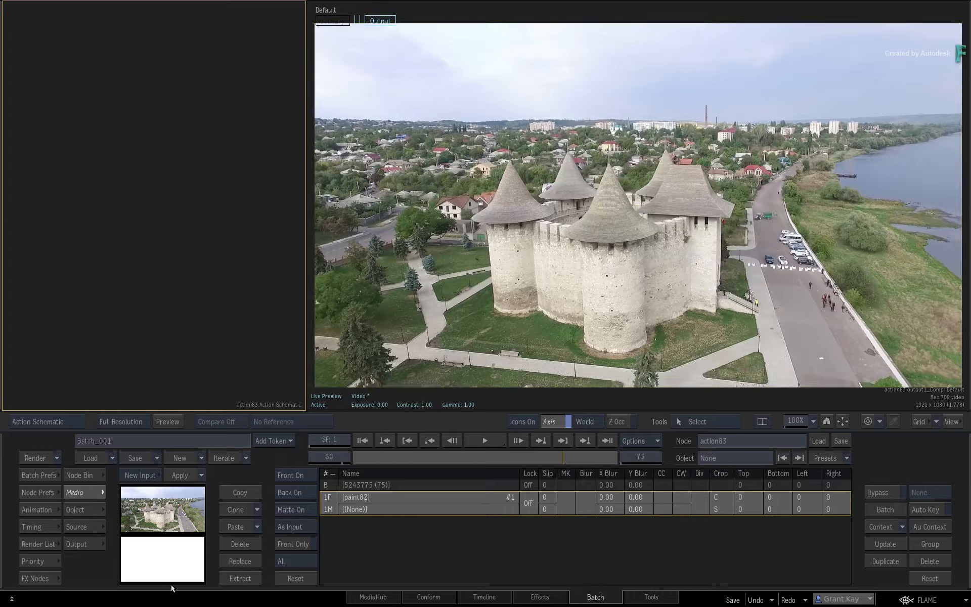
With the background clip selected in the media list, add a Camera Analysis node to the default camera.
left_click_drag(172, 212, 278, 219)
left_click_drag(192, 220, 217, 240)
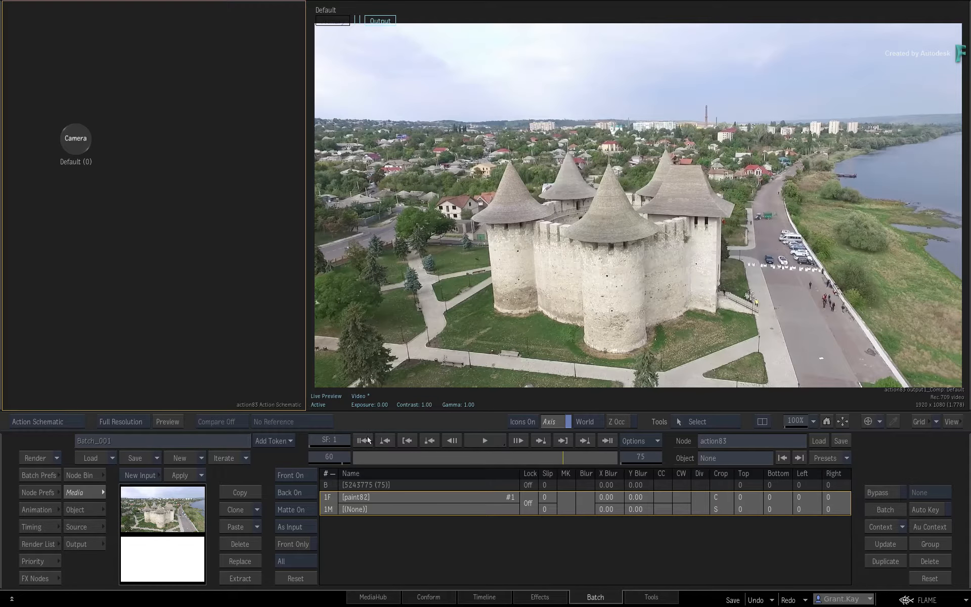
left_click(414, 485)
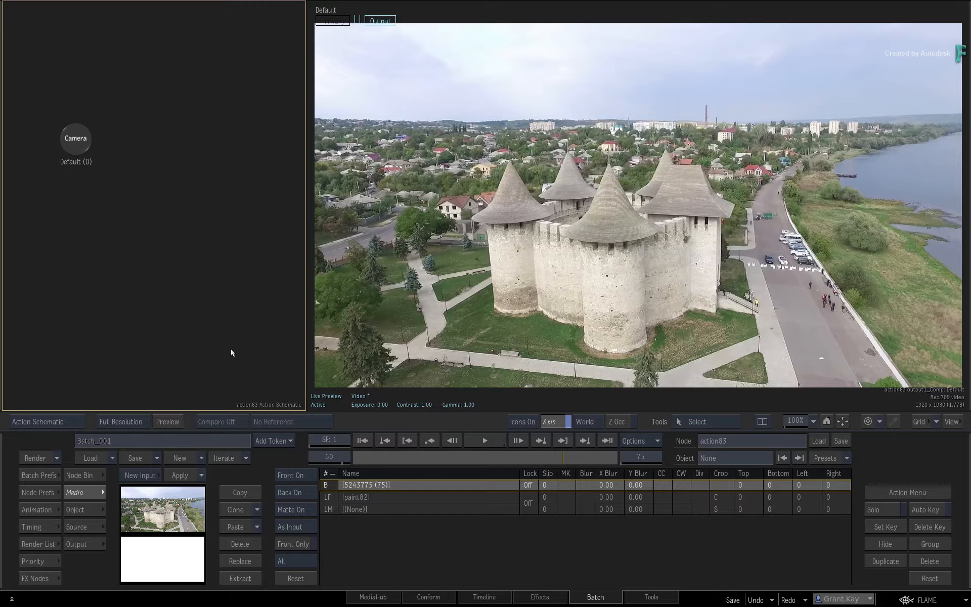
left_click(84, 156)
right_click(81, 143)
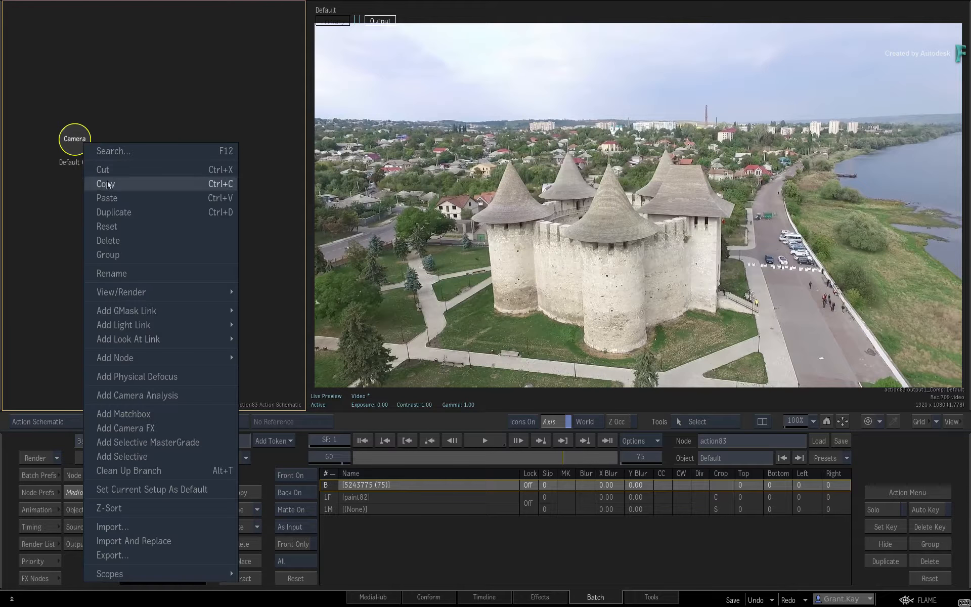
left_click(170, 395)
key("F8")
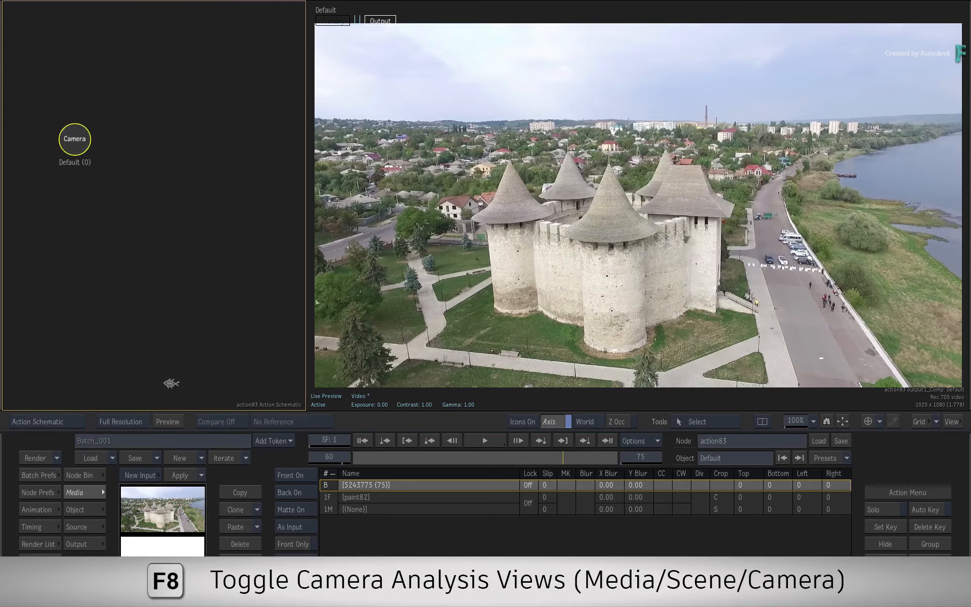
left_click_drag(266, 237, 189, 165)
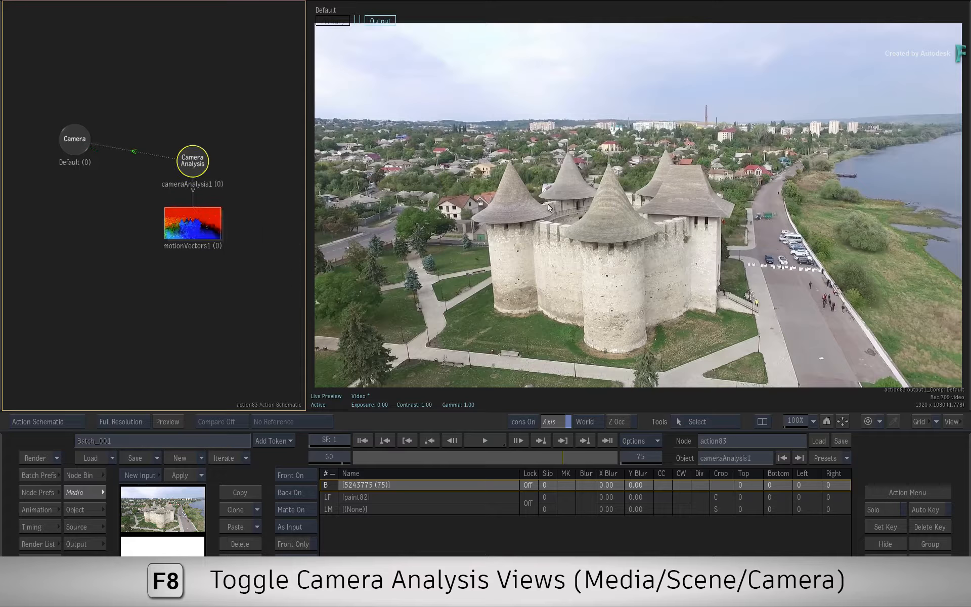
In the Camera Analysis media view, set the masking to Mask Sky and the resolution to 1, and run the analysis.
key("F8")
key("F8")
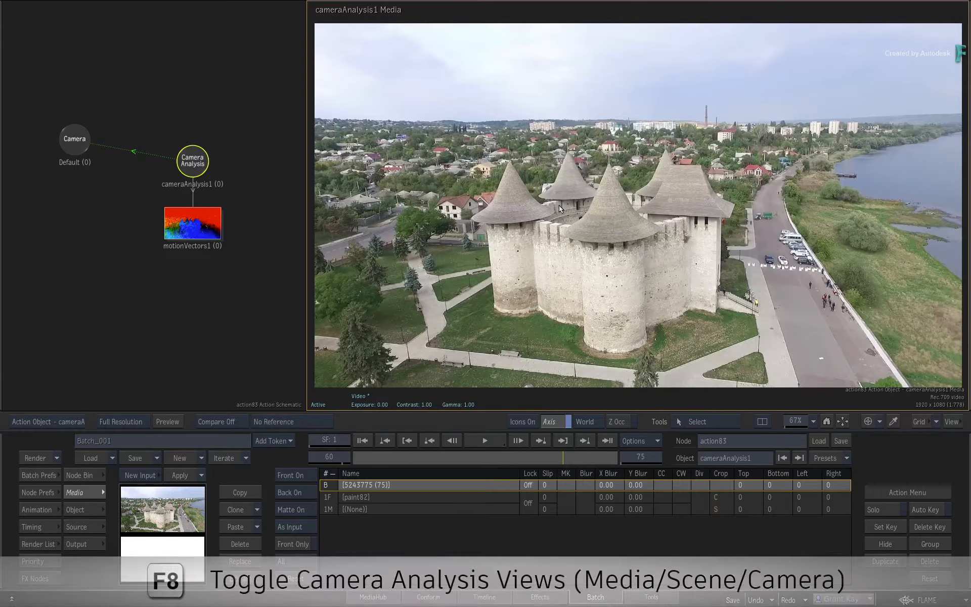
double_click(195, 164)
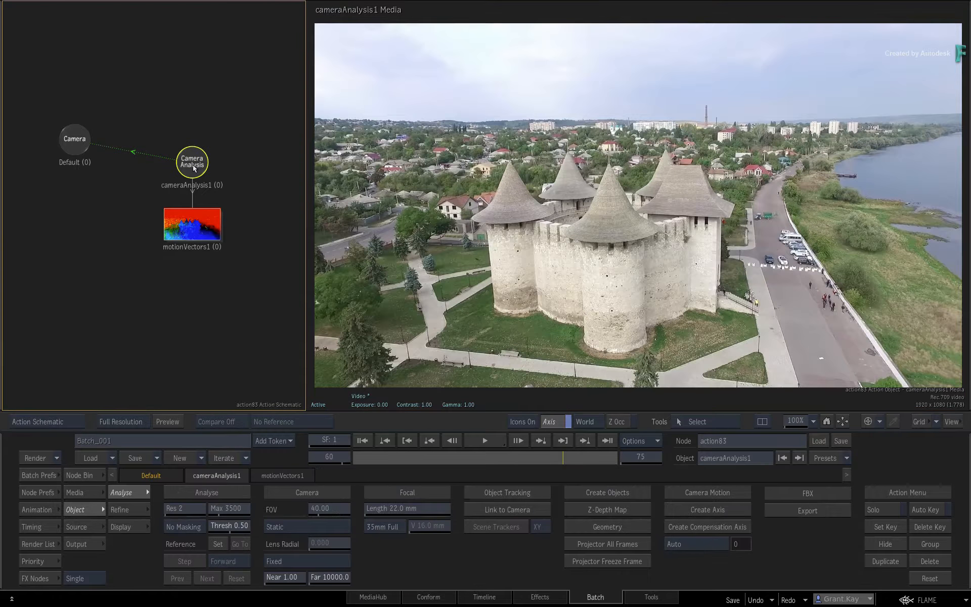
left_click(195, 526)
left_click(194, 513)
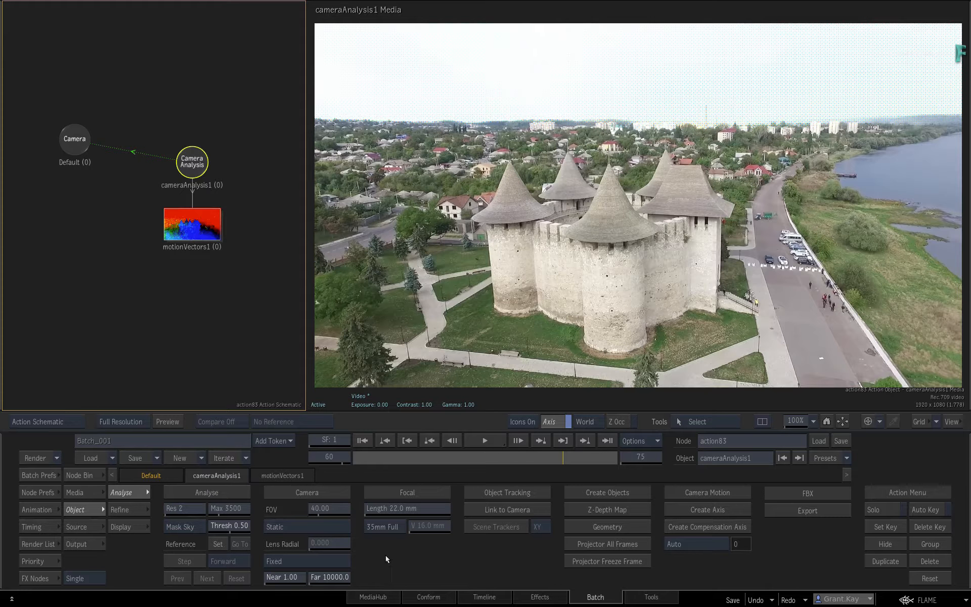
left_click_drag(187, 513, 183, 512)
left_click(209, 493)
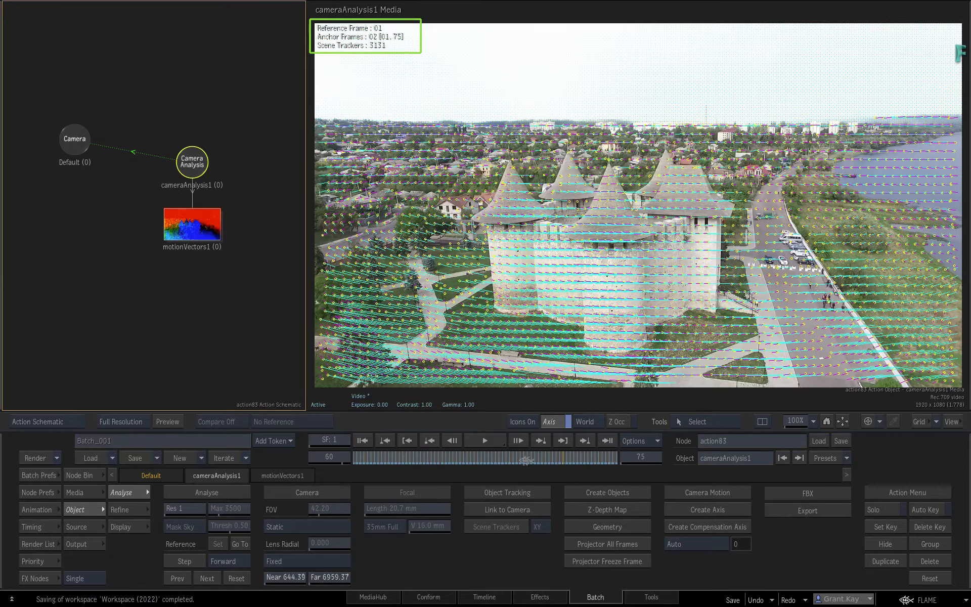
Check the tracked points through the shot in the analysis media, scene and camera views.
left_click_drag(526, 459, 627, 457)
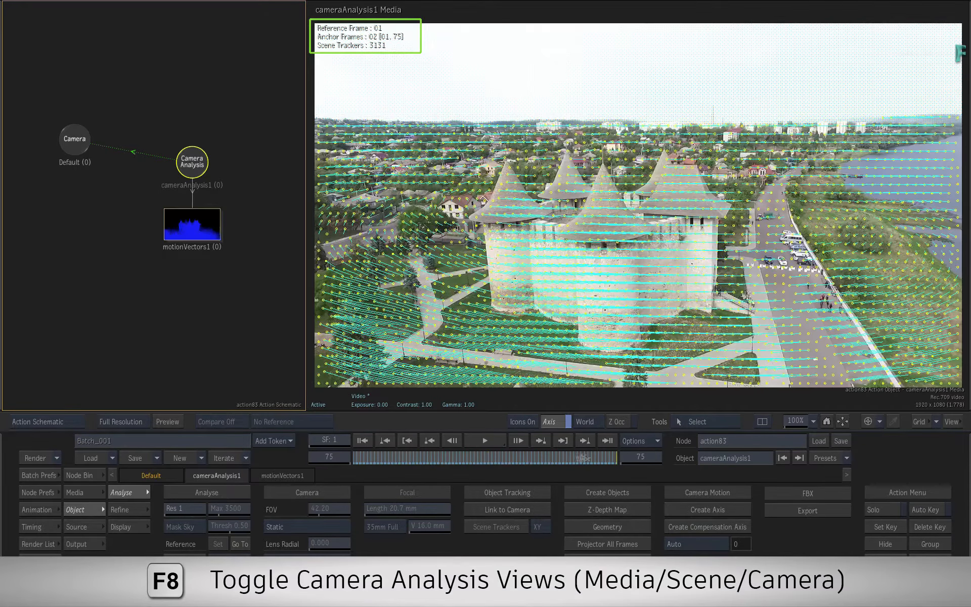
key("F8")
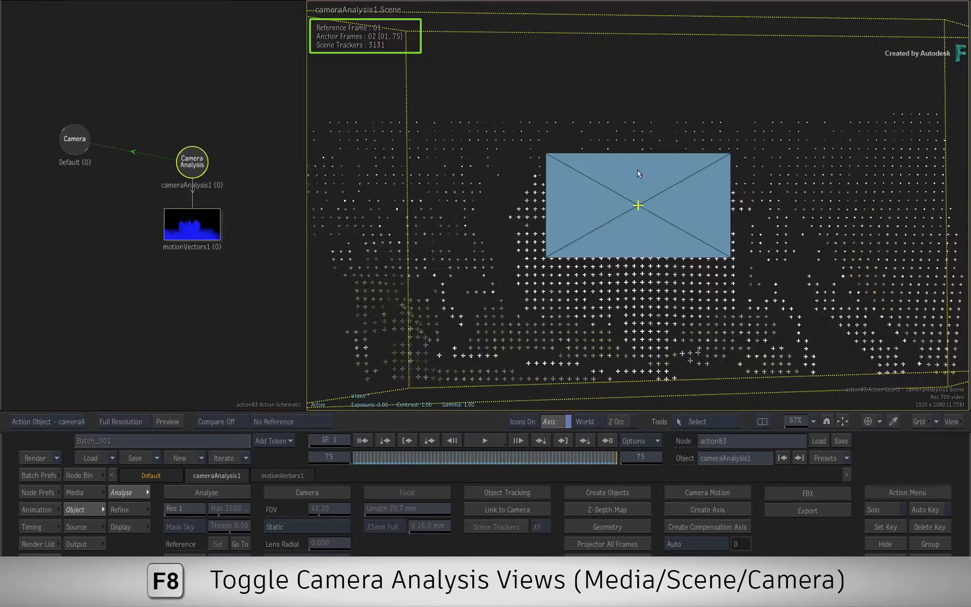
key("F8")
left_click(582, 438)
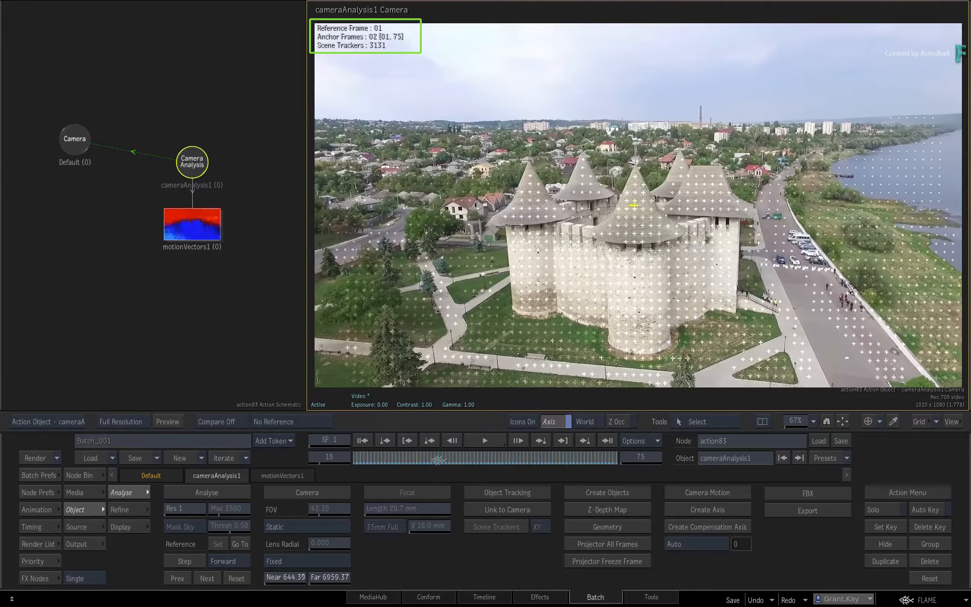
left_click_drag(473, 461, 355, 461)
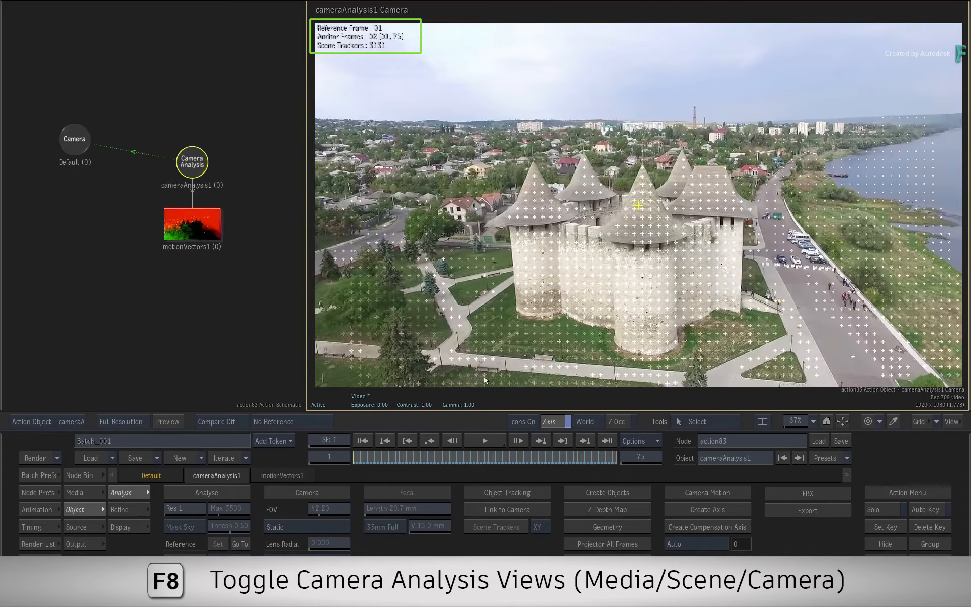
In the analysis scene view, select the scene trackers on the road beside the castle and set them as the ground.
key("F8")
key("F8")
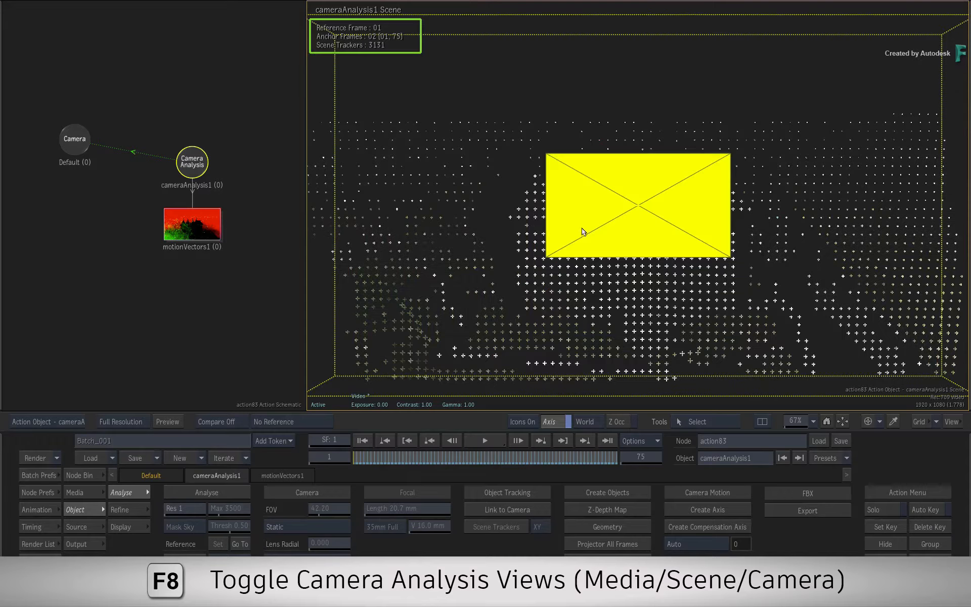
left_click_drag(584, 267, 555, 261)
left_click_drag(622, 264, 719, 266)
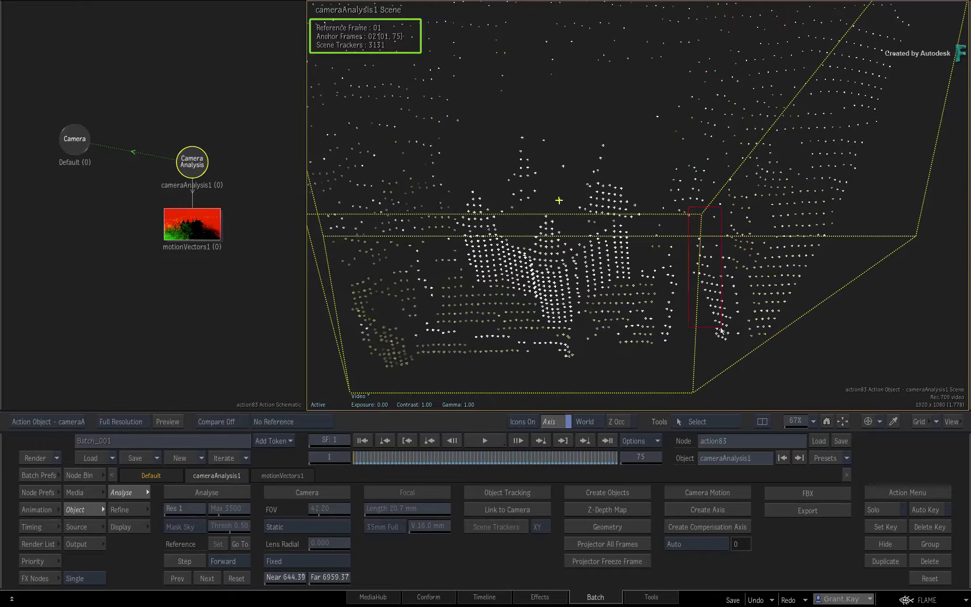
left_click_drag(699, 347, 723, 336)
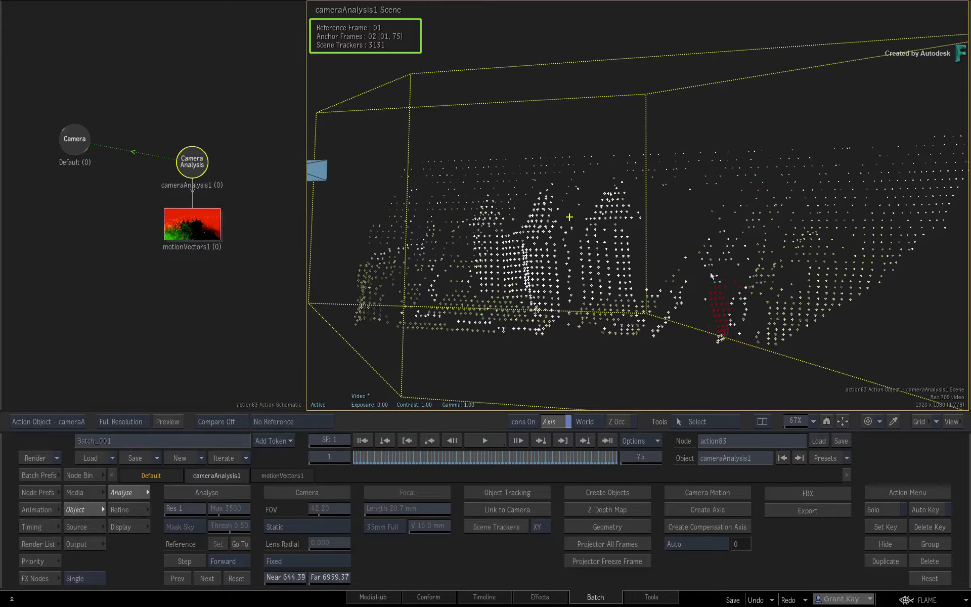
left_click(126, 510)
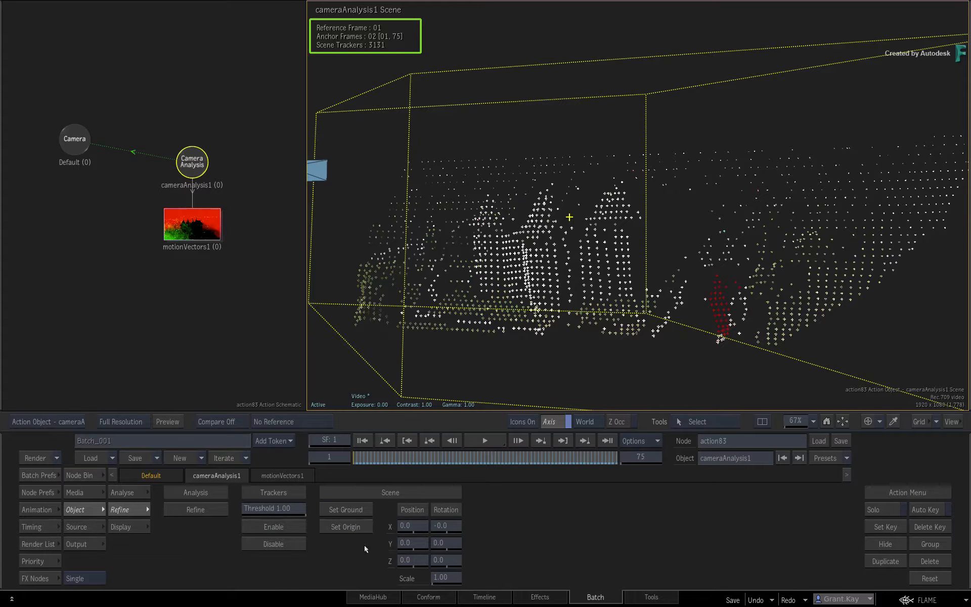
left_click(358, 508)
left_click_drag(612, 312, 616, 334)
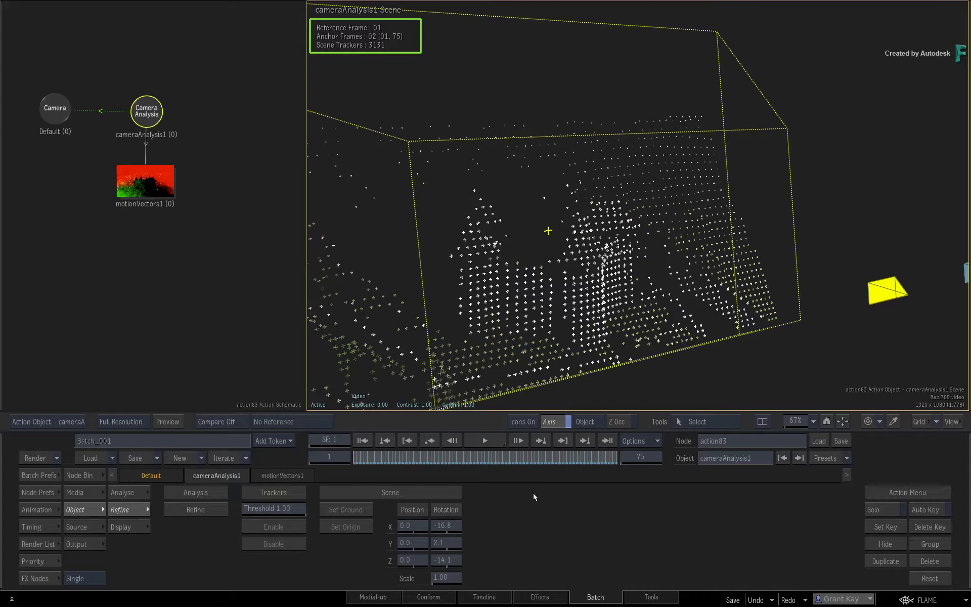
Select the scene trackers on the road around the people in the analysis scene view.
left_click_drag(652, 276, 635, 346)
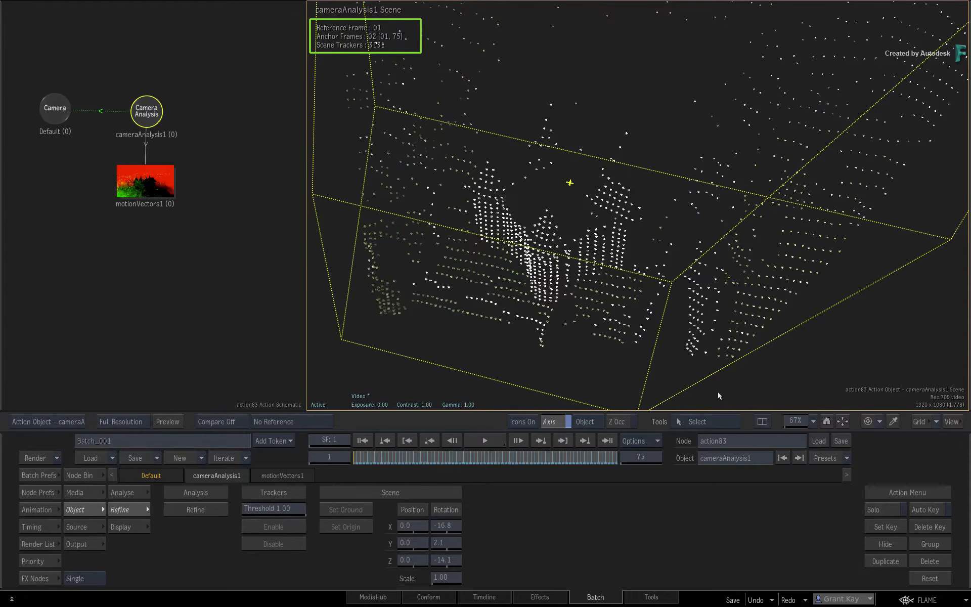
left_click_drag(716, 388, 716, 392)
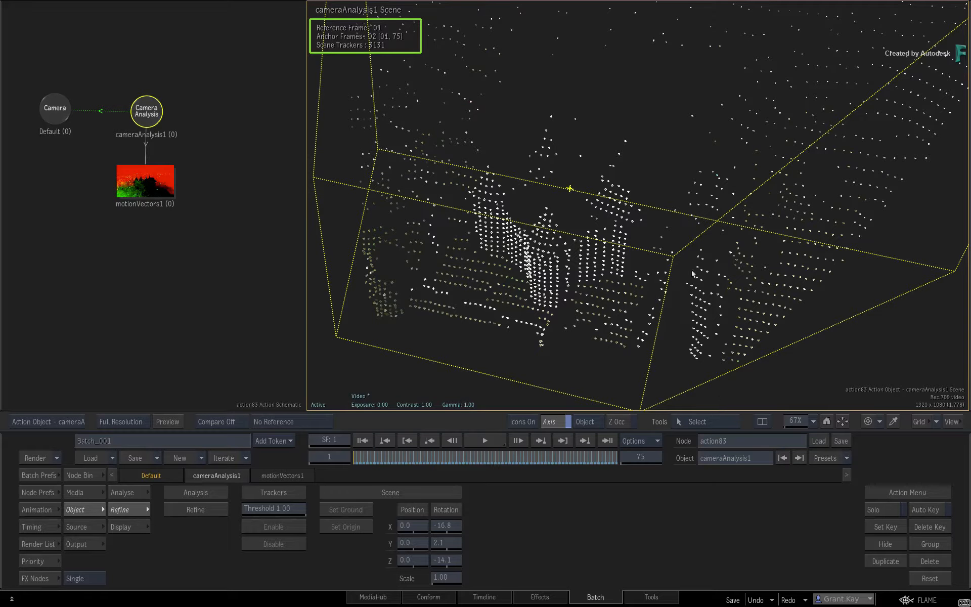
left_click_drag(681, 254, 722, 333)
mouse_move(669, 369)
left_mouse_down()
mouse_move(691, 344)
mouse_move(678, 351)
mouse_move(679, 367)
left_mouse_up()
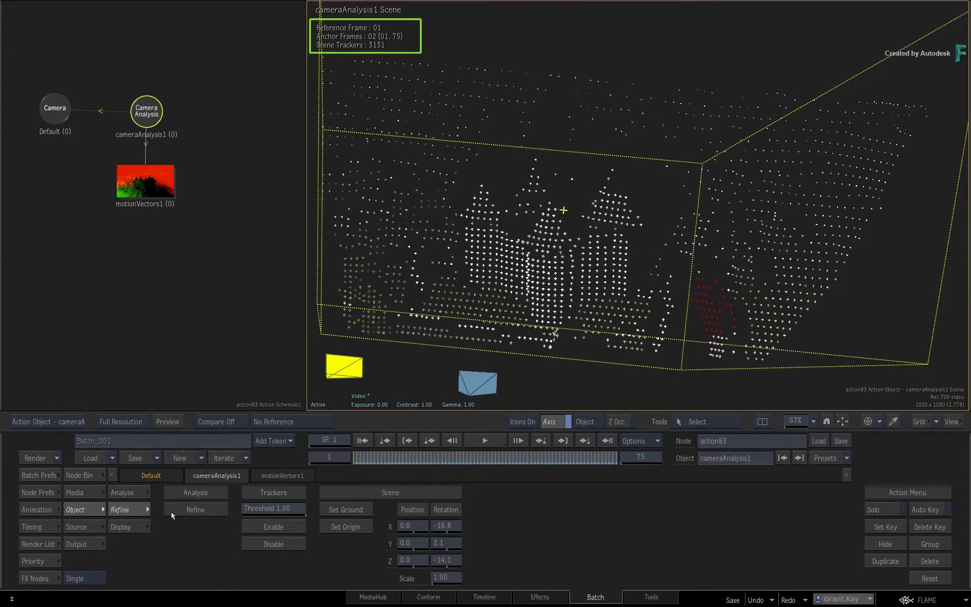
Show Test Objects on the selected road trackers to check how they sit in the scene, and hide them again.
left_click(146, 528)
left_click(262, 560)
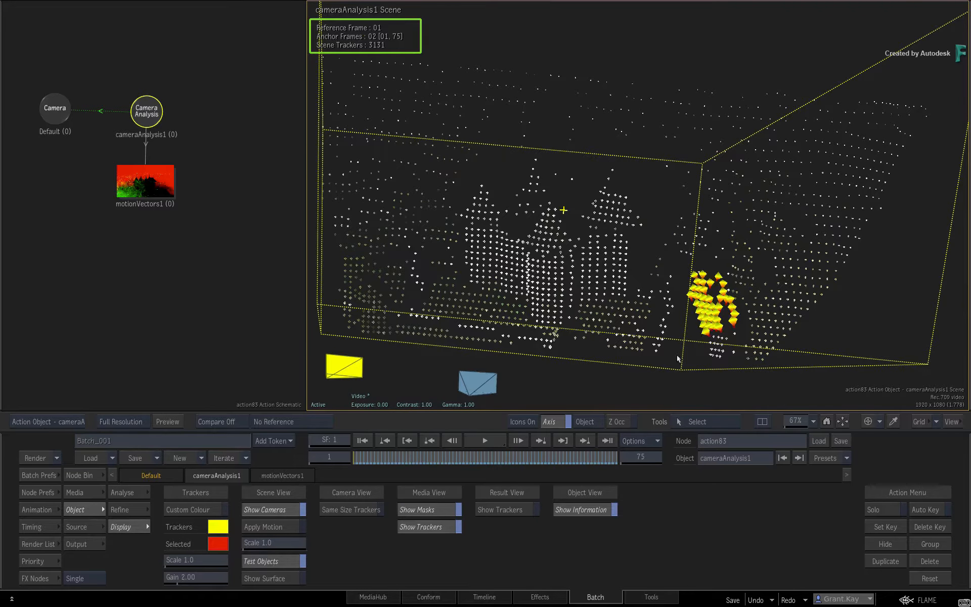
mouse_move(679, 358)
left_mouse_down()
mouse_move(691, 345)
mouse_move(658, 351)
mouse_move(676, 348)
left_mouse_up()
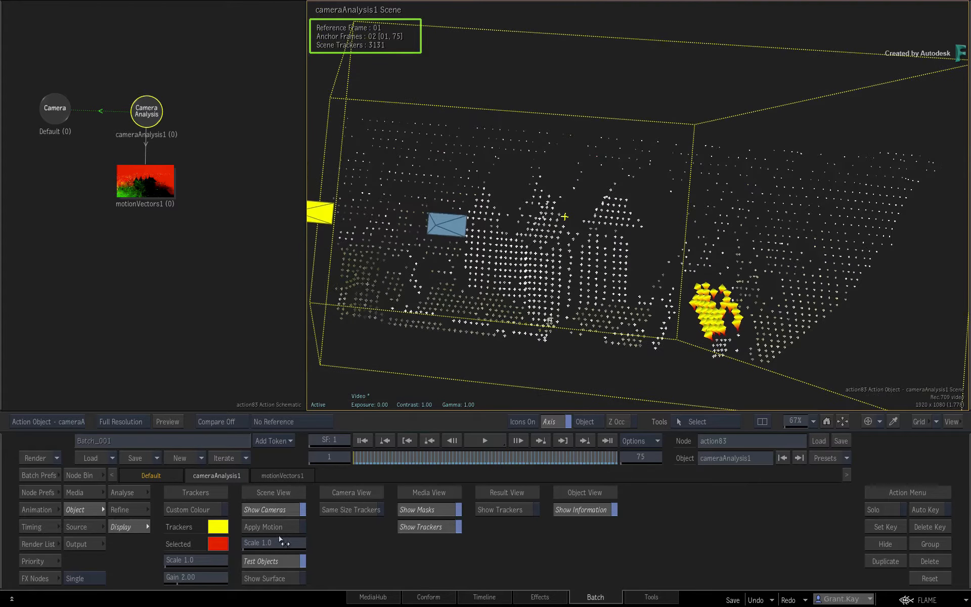
left_click(262, 560)
Play the shot in the analysis camera view to check that the selected trackers stick to the road, and return to the first frame.
left_click(131, 492)
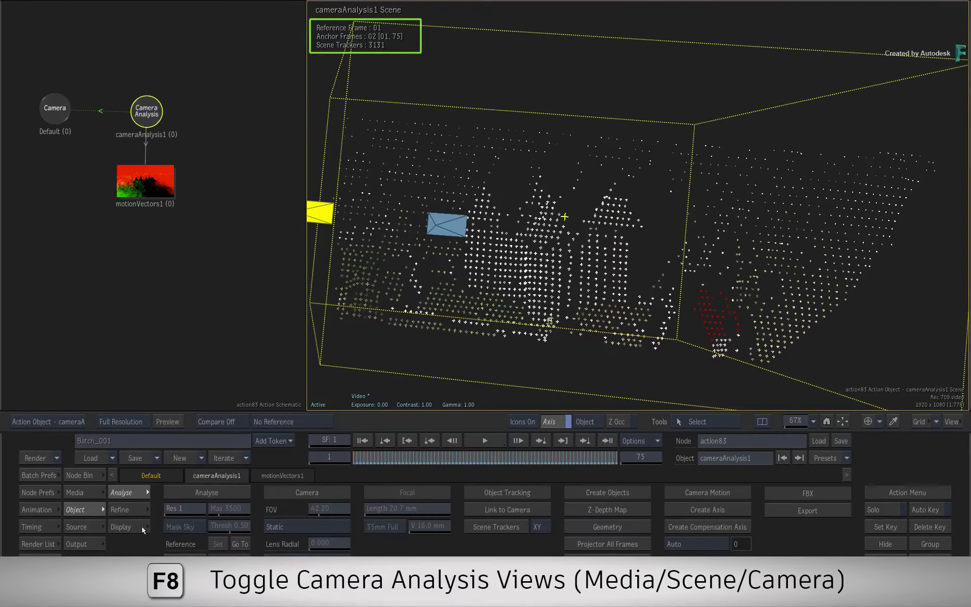
key("F8")
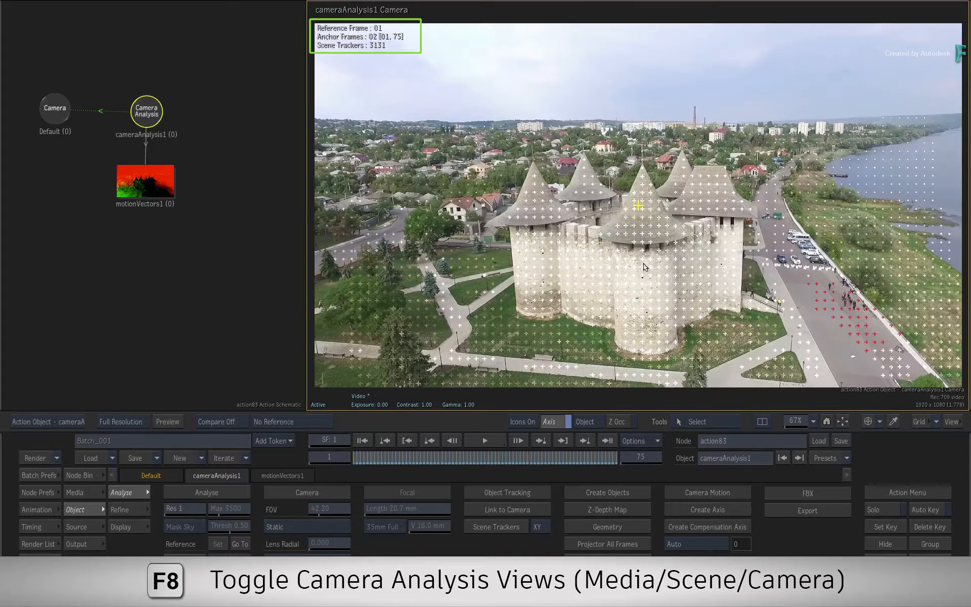
left_click(485, 440)
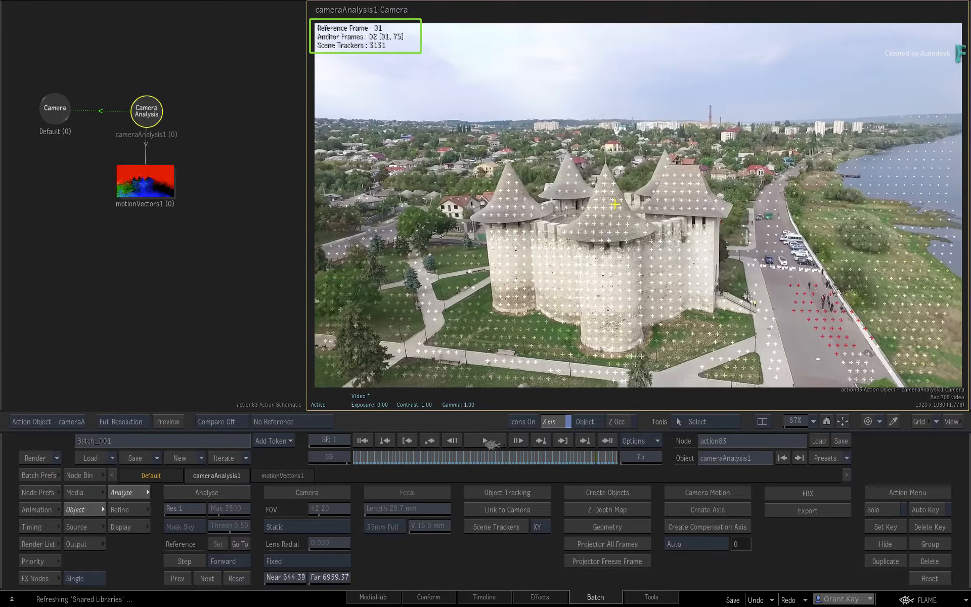
left_click(362, 440)
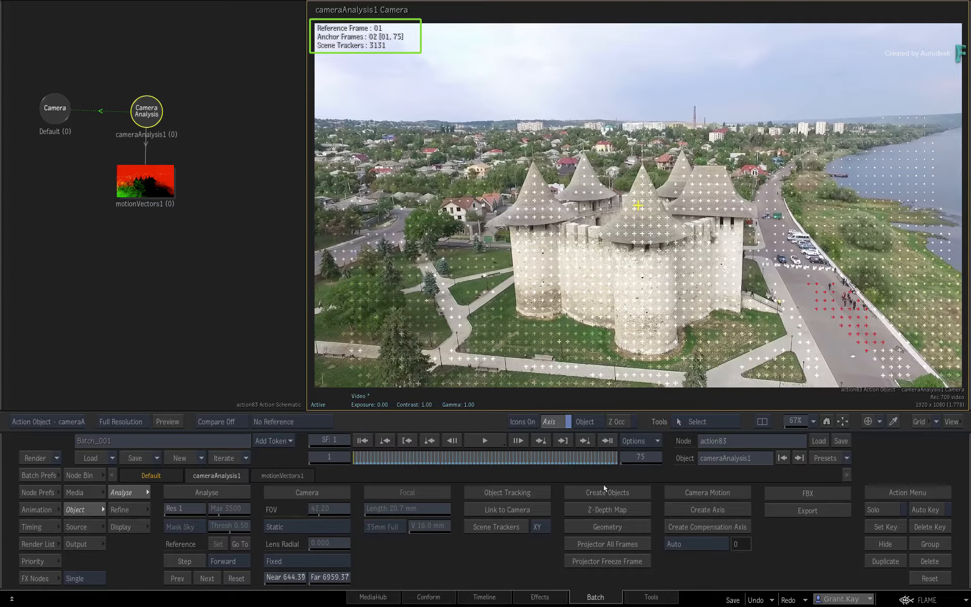
Create an Axis from the selected scene trackers and, in Object space, rotate it so its grid lines up with the road.
left_click(508, 524)
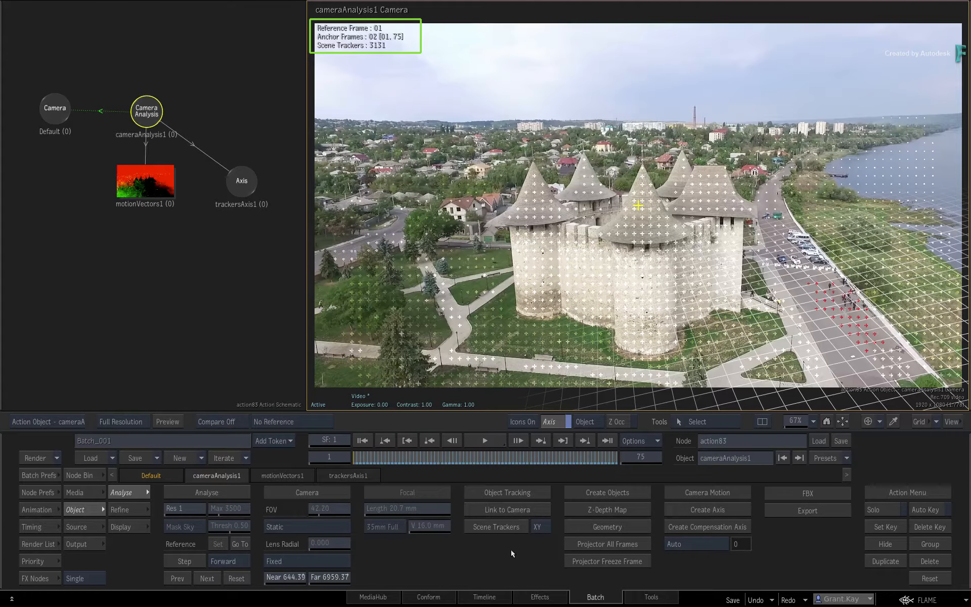
left_click(595, 422)
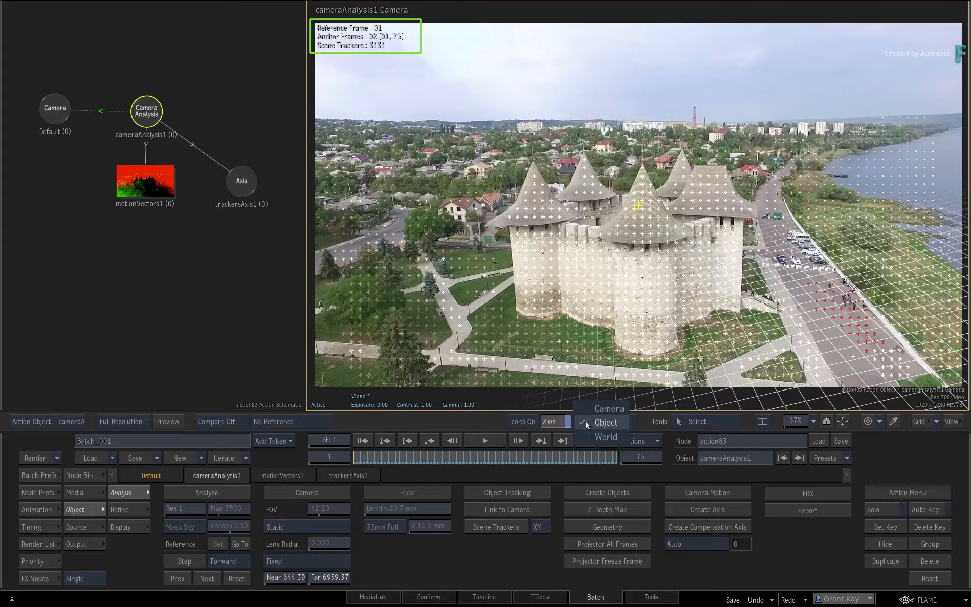
left_click(586, 421)
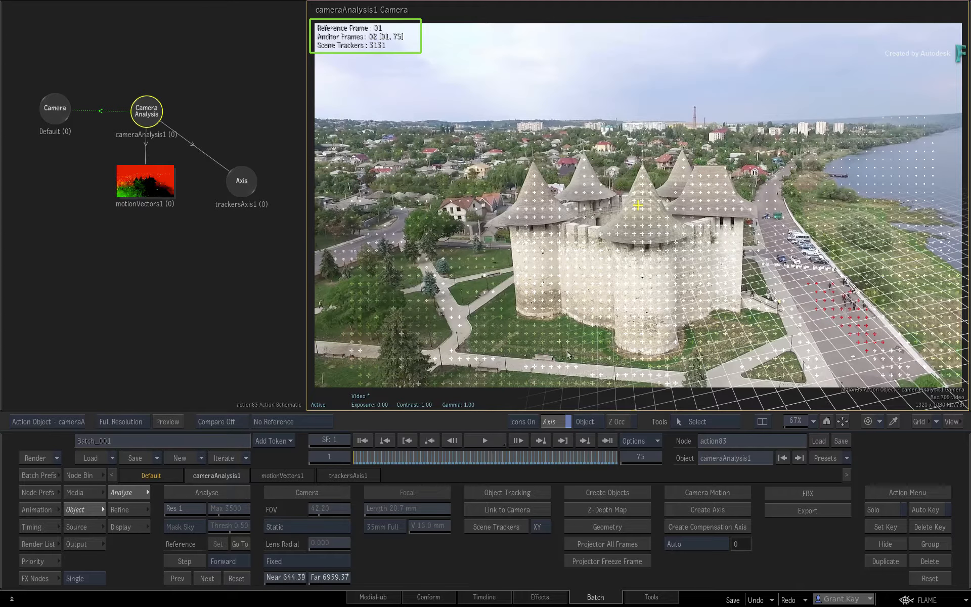
left_click(233, 179)
key("r")
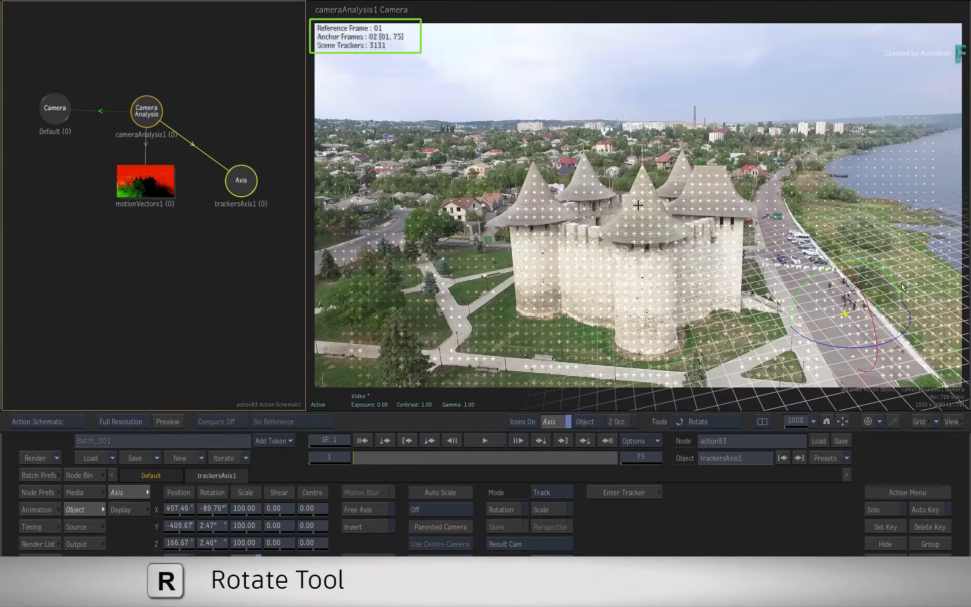
left_click_drag(903, 287, 888, 349)
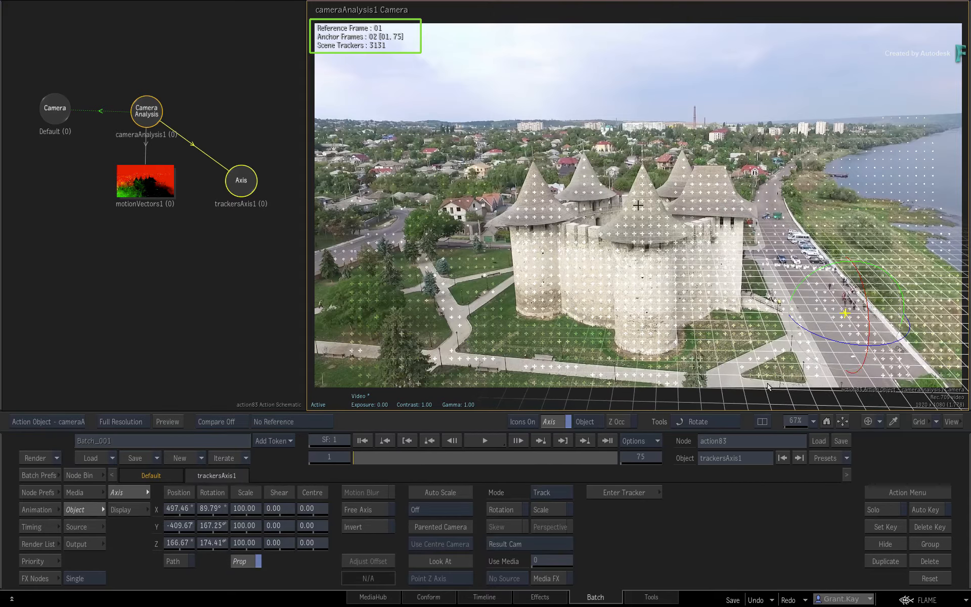
In the result view, add a 3D Shape with a GMask beneath the trackers axis.
left_click(146, 112)
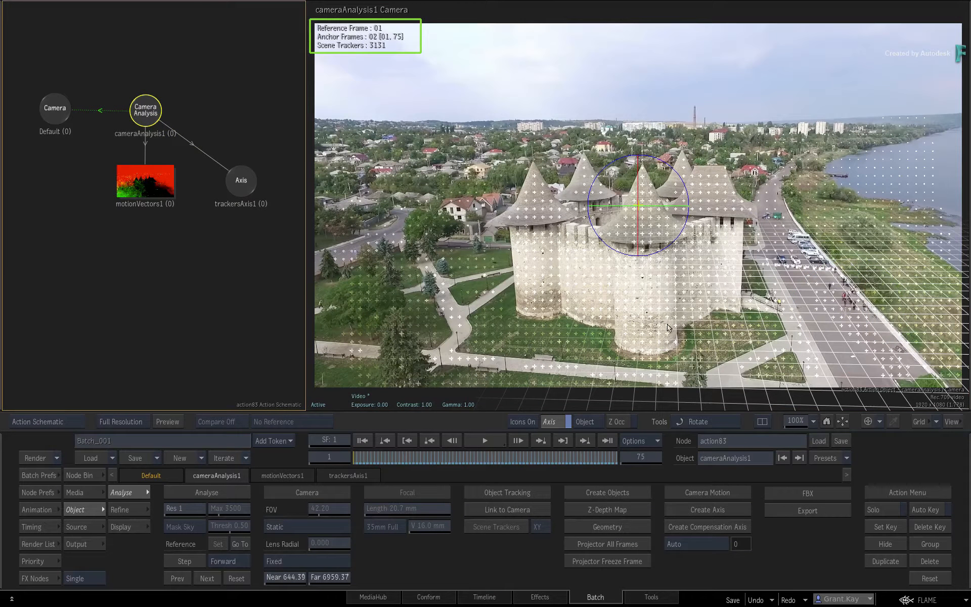
key("F4")
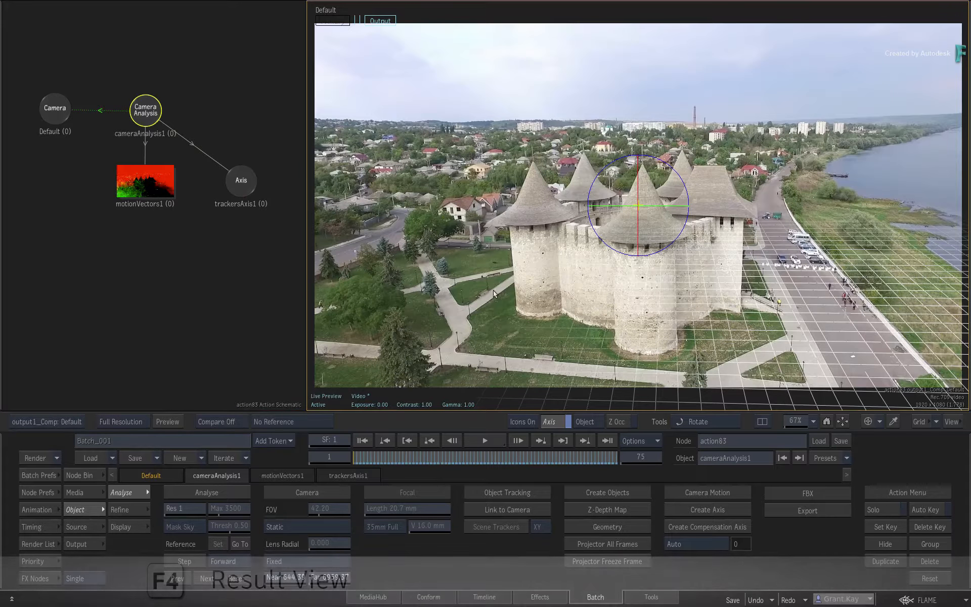
left_click(241, 180)
right_click(242, 181)
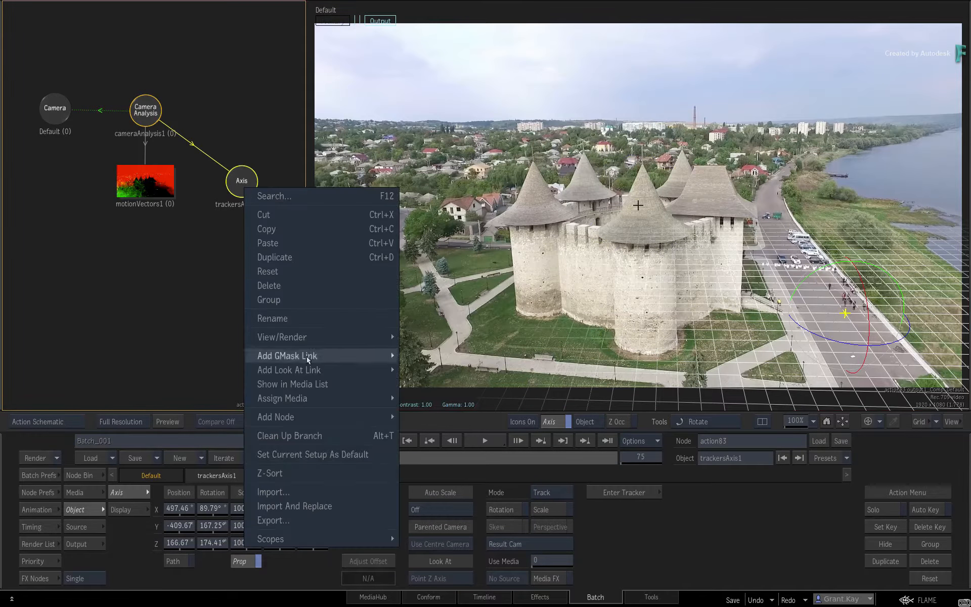
mouse_move(320, 412)
left_click(450, 430)
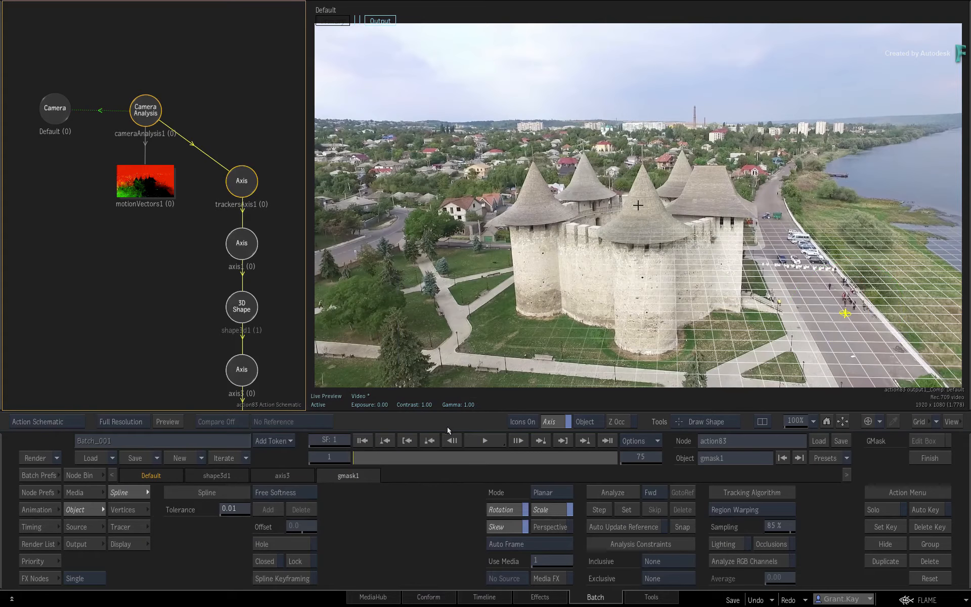
Draw a closed four-point mask on the road around the group of people.
left_click(779, 269)
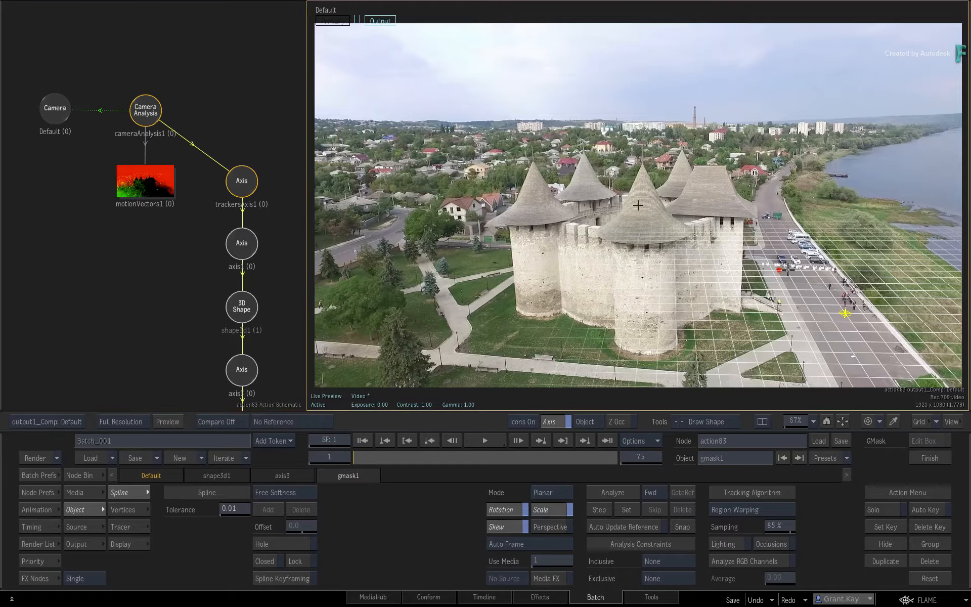
left_click(844, 271)
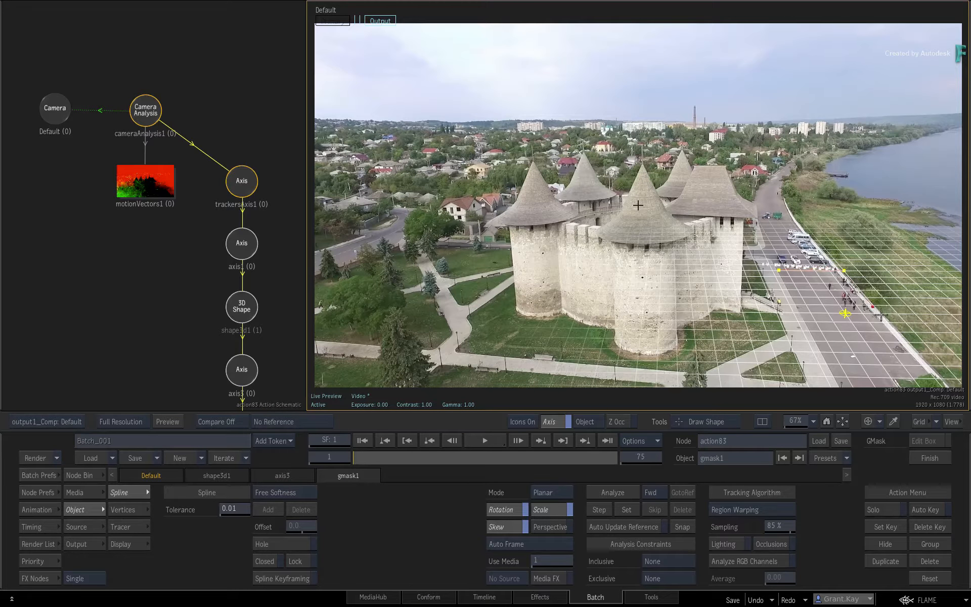
left_click(904, 335)
left_click(813, 341)
left_click(778, 269)
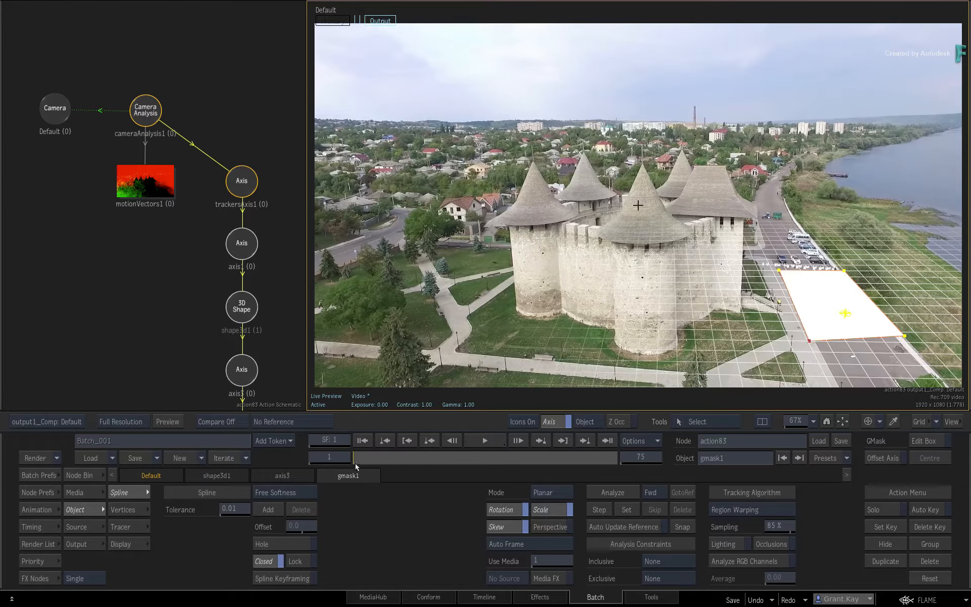
Check the mask through the shot, adjust its far corner nearest the castle at frame 75, and return to frame 1.
left_click_drag(356, 460, 625, 455)
left_click(761, 272)
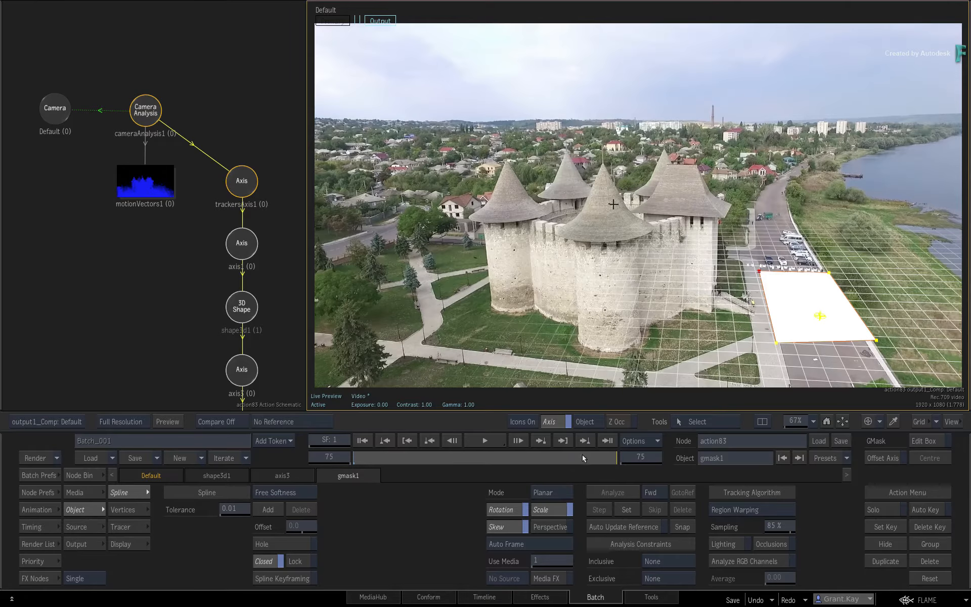
left_click_drag(583, 457, 265, 444)
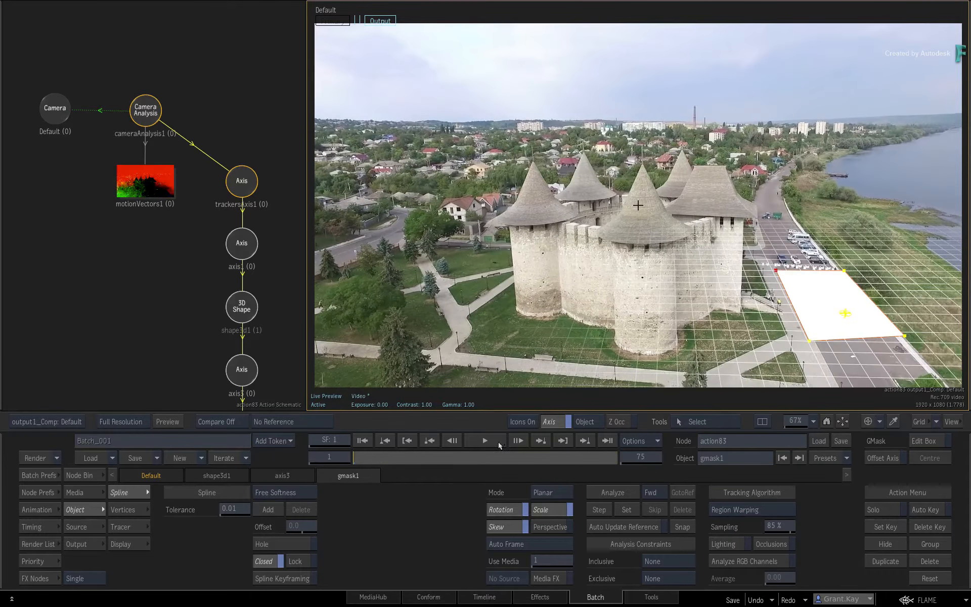
Add free softness with an offset of 36.0 to the mask and set the 3D shape's GMask Transparency to For 3D Shape Only.
left_click_drag(152, 323, 148, 249)
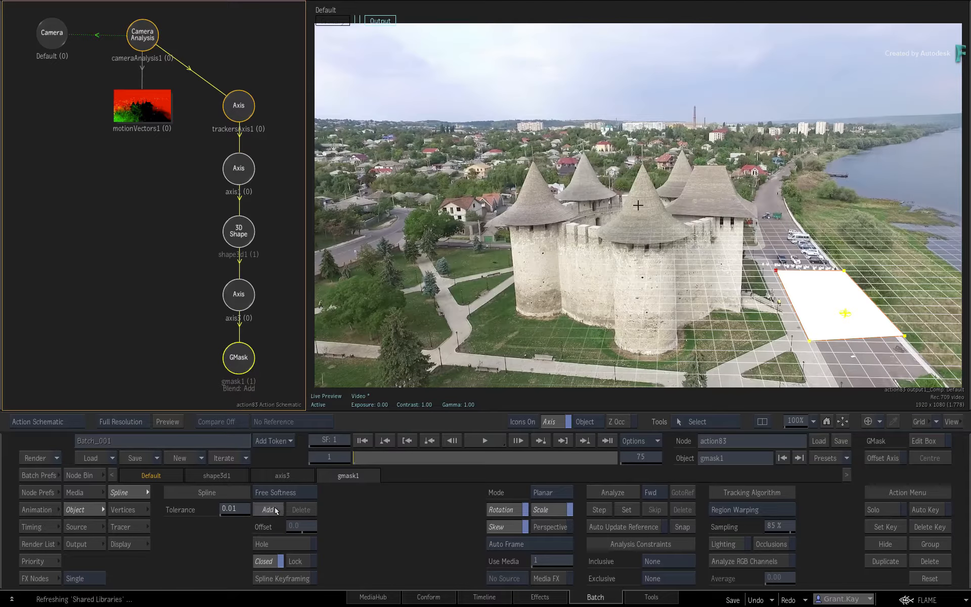
left_click_drag(302, 526, 269, 523)
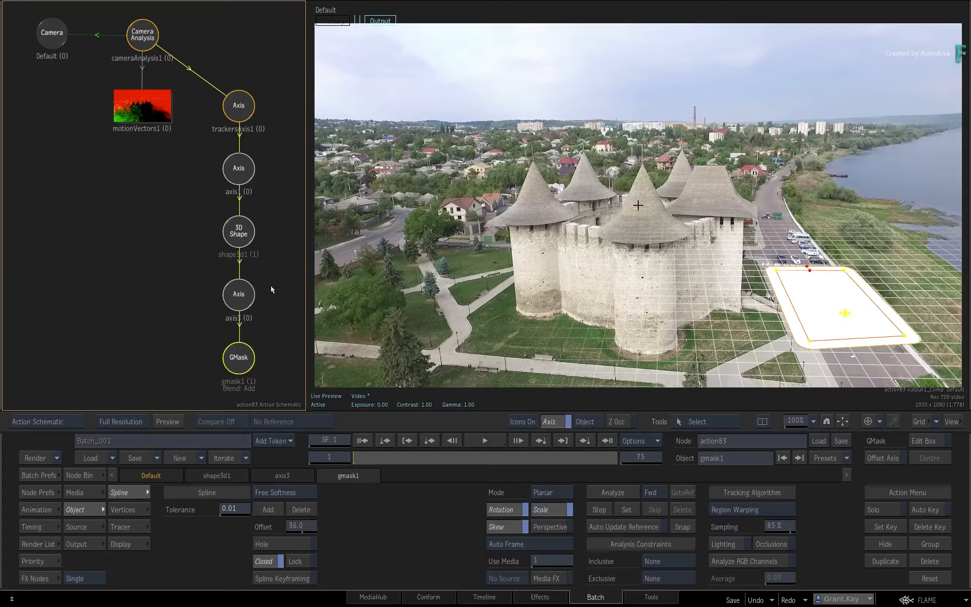
left_click(241, 234)
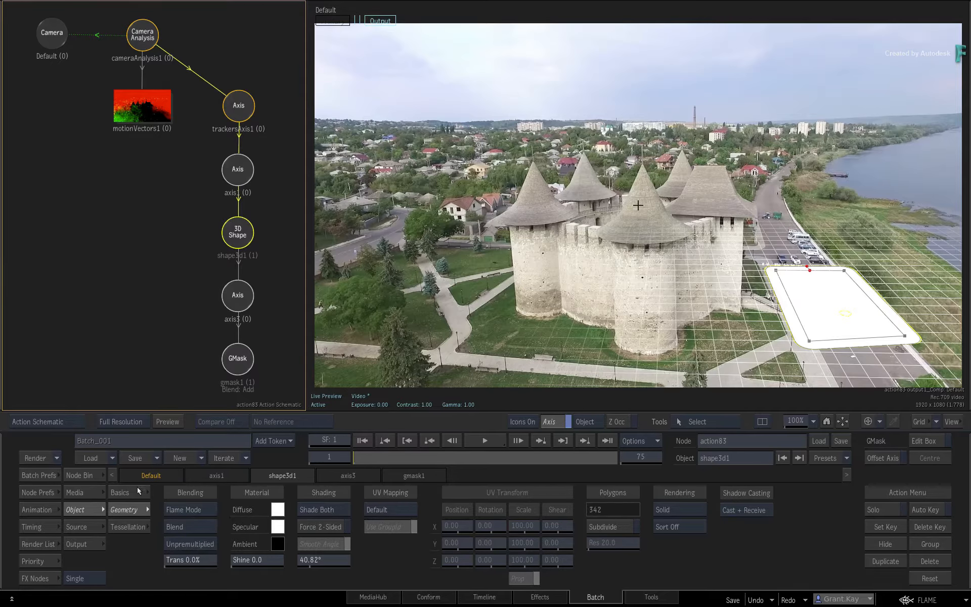
left_click(139, 491)
left_click(291, 510)
left_click(288, 495)
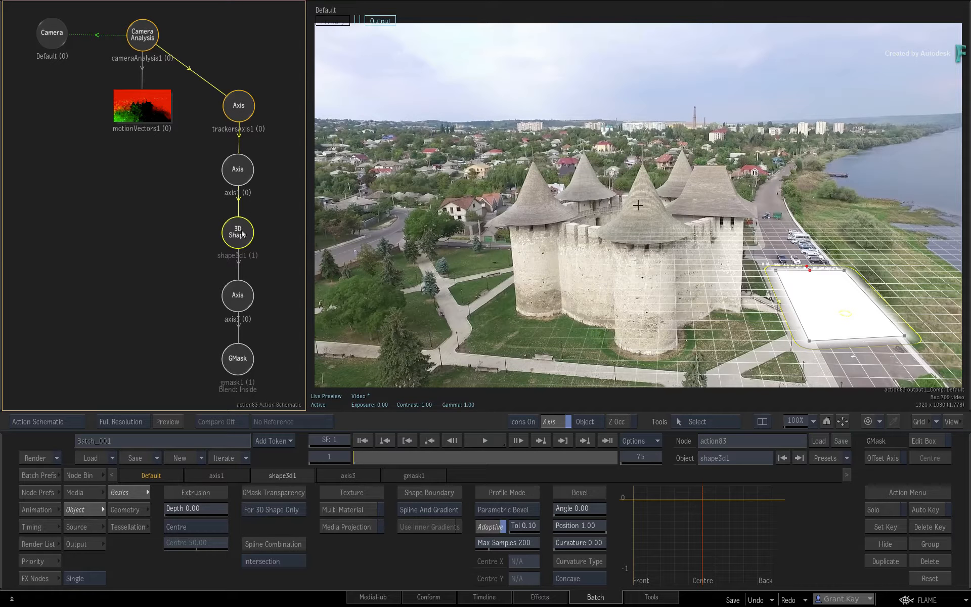
Go to frame 60 and create a Projector Freeze Frame from the Camera Analysis node.
left_click(144, 41)
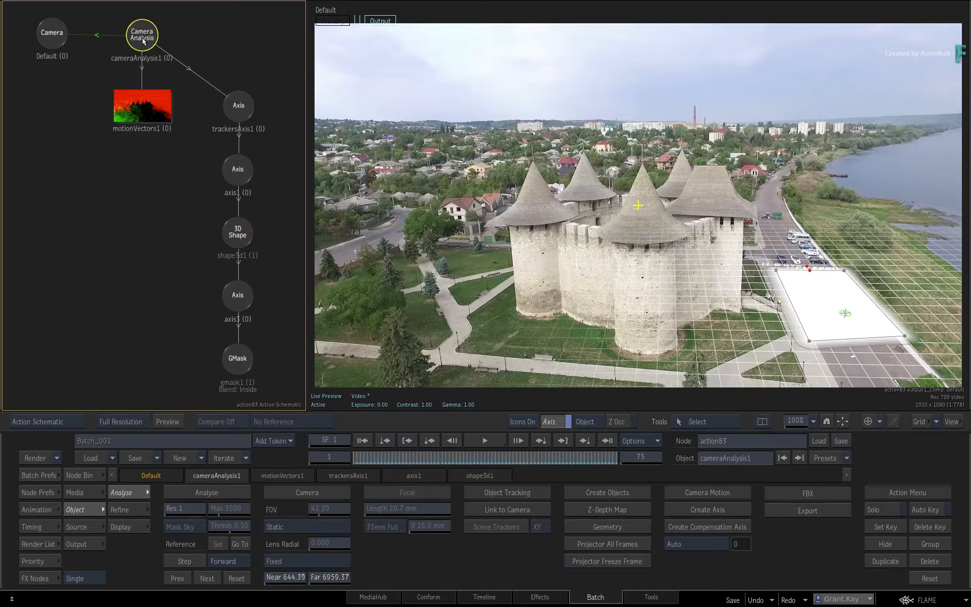
left_click_drag(369, 458, 559, 456)
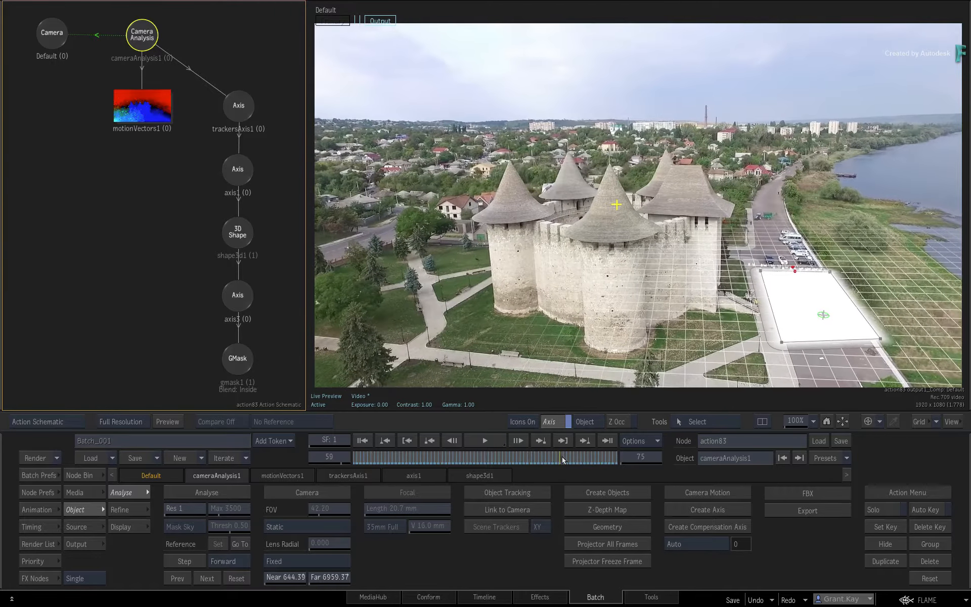
left_click(521, 441)
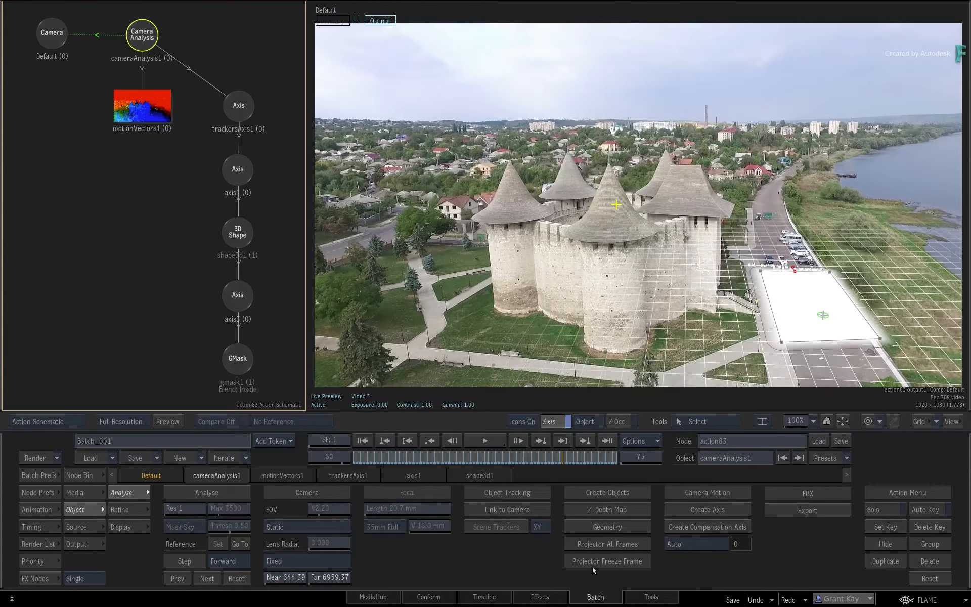
left_click(620, 561)
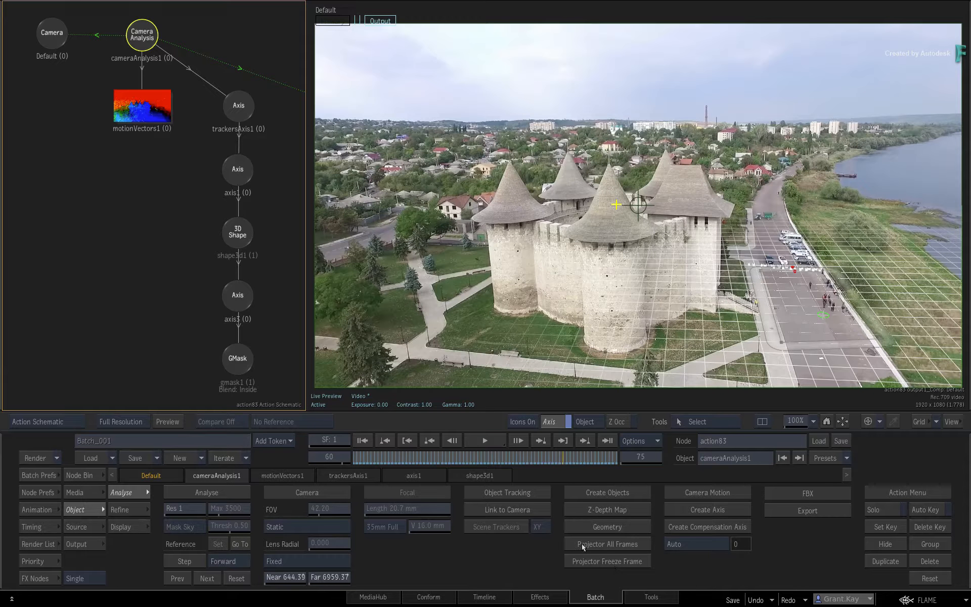
Move the new projector node level with the Camera Analysis node in the schematic, clear of the axis branch.
left_click_drag(197, 297, 108, 308)
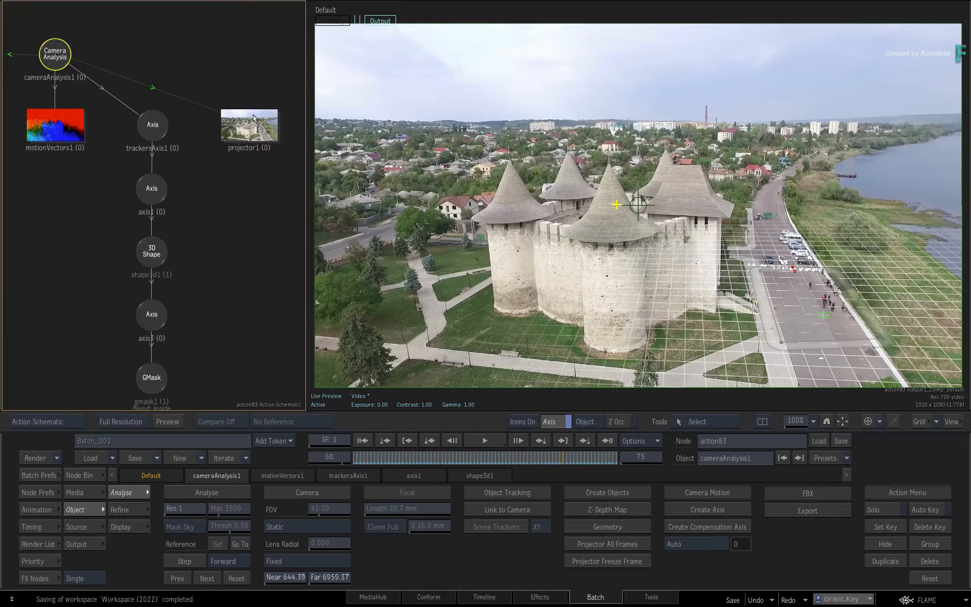
left_click_drag(250, 126, 236, 47)
left_click_drag(253, 208, 255, 197)
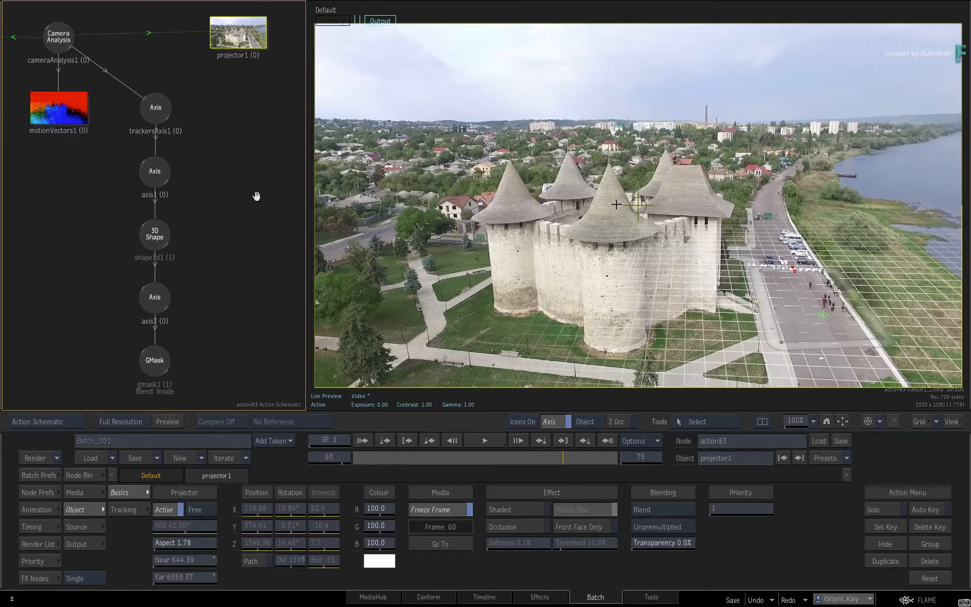
left_click_drag(241, 42, 242, 52)
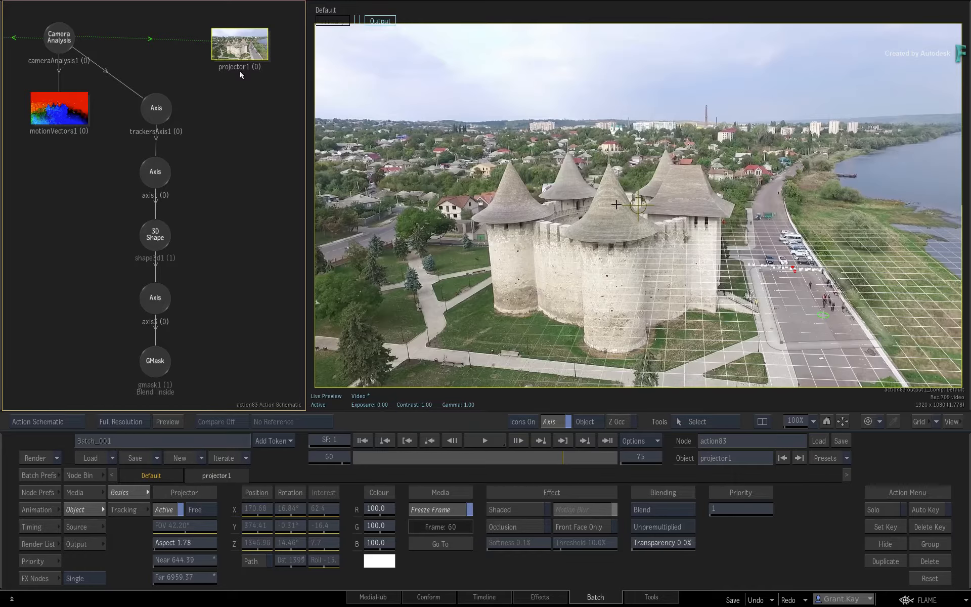
left_click_drag(239, 71, 240, 81)
mouse_move(566, 462)
left_mouse_down()
mouse_move(386, 447)
mouse_move(571, 443)
mouse_move(560, 444)
left_mouse_up()
left_click_drag(249, 67, 233, 61)
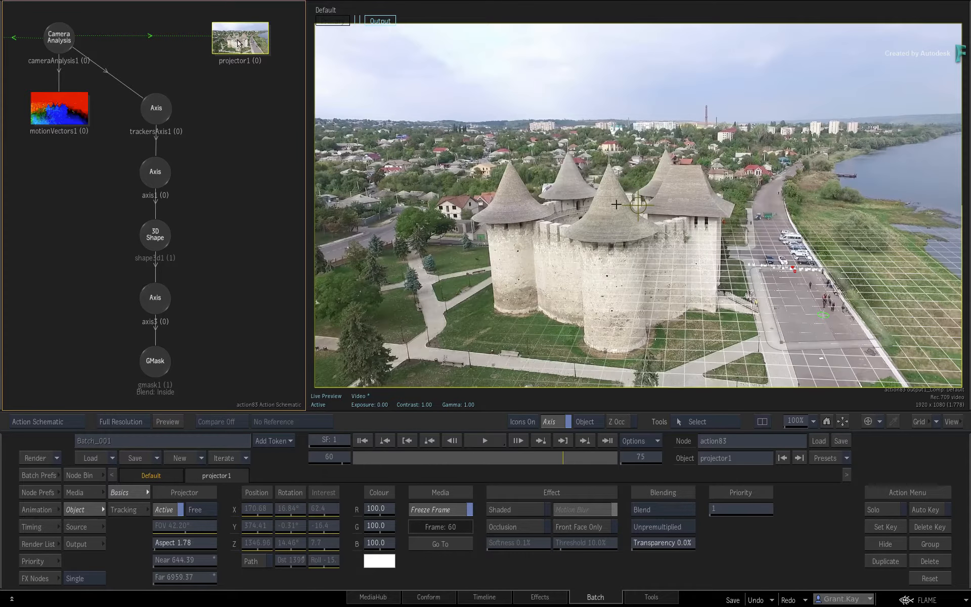
Assign the paint82 media to the freeze frame projector.
right_click(239, 42)
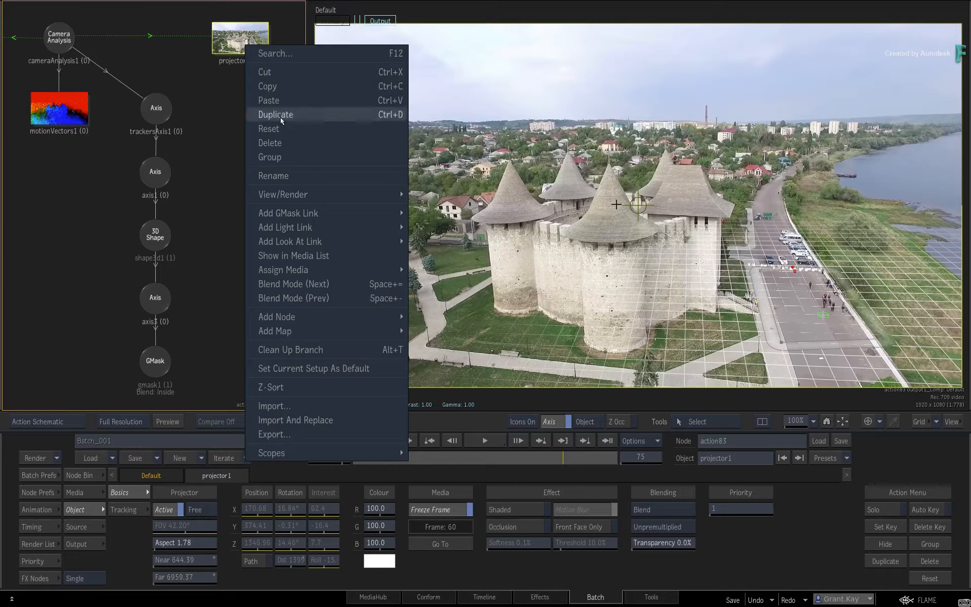
mouse_move(371, 270)
left_click(455, 299)
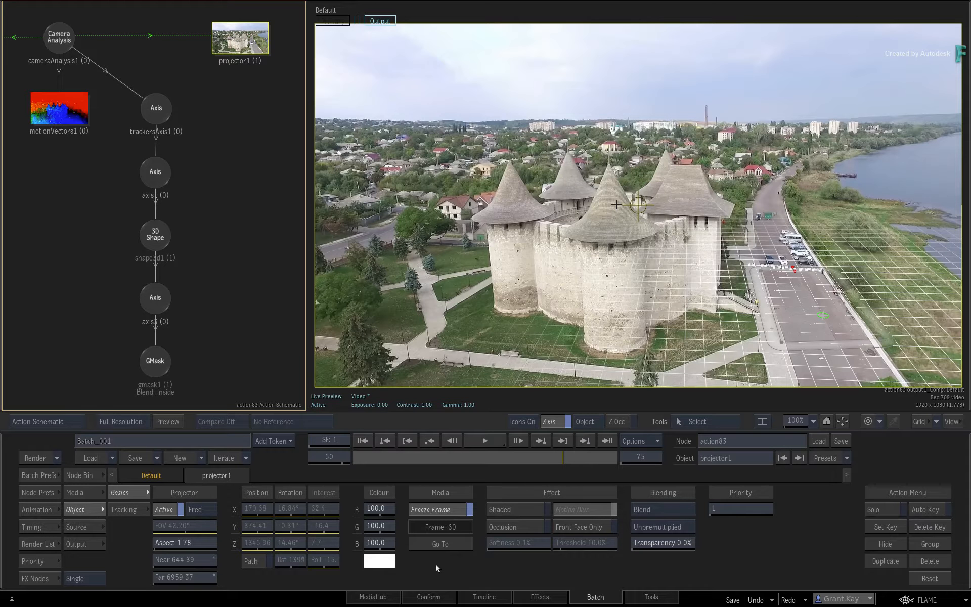
Turn off the projector's Freeze Frame and enable it again at frame 60.
left_click(447, 509)
mouse_move(561, 452)
left_mouse_down()
mouse_move(501, 458)
mouse_move(563, 457)
left_mouse_up()
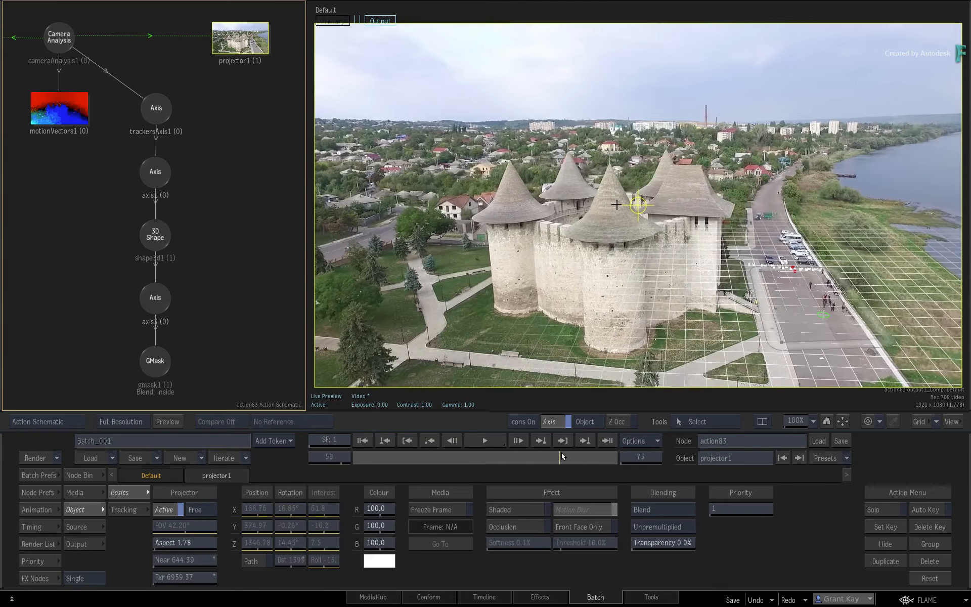
left_click(445, 514)
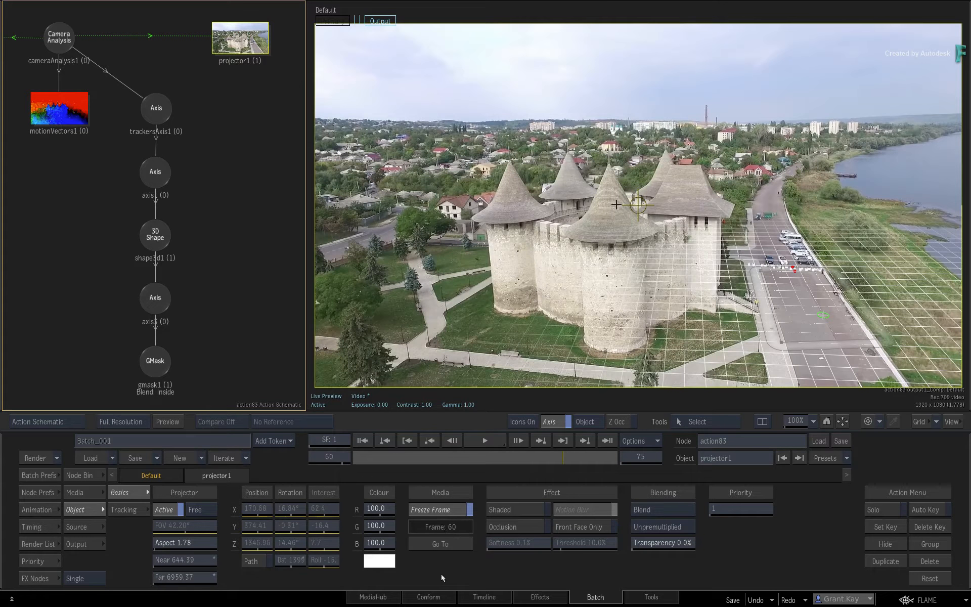
Scrub the shot and inspect the patched road beside the castle up close, ending on frame 1.
mouse_move(557, 462)
left_mouse_down()
mouse_move(433, 463)
mouse_move(588, 458)
mouse_move(357, 463)
mouse_move(433, 455)
mouse_move(559, 459)
mouse_move(275, 468)
left_mouse_up()
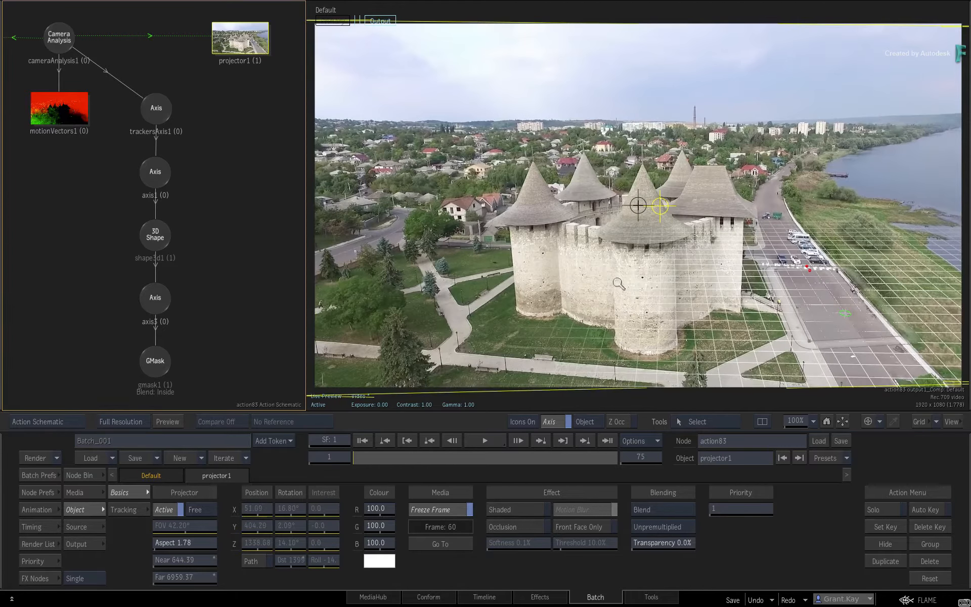
left_click_drag(618, 284, 446, 185)
left_click(718, 249)
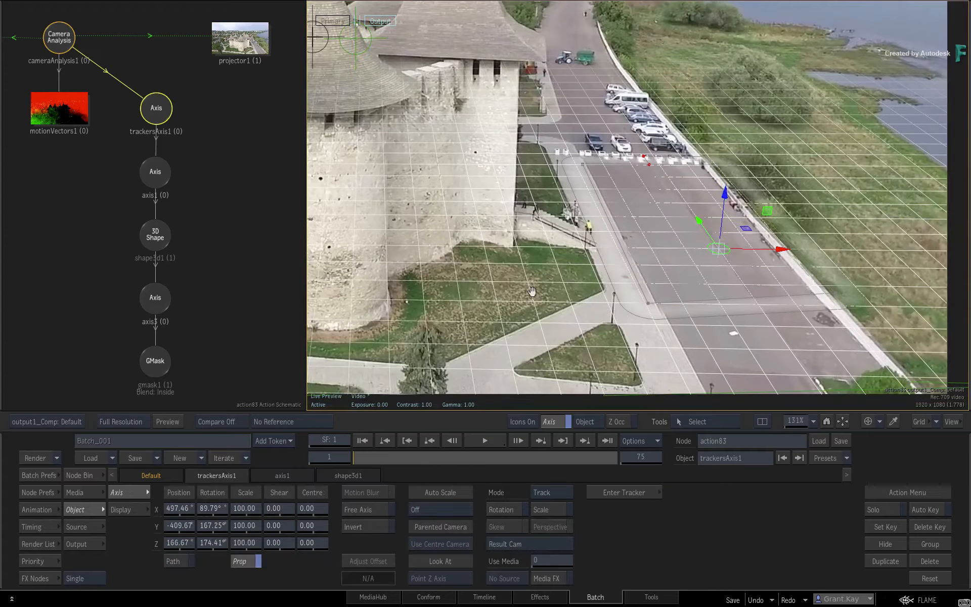
left_click_drag(610, 335, 565, 341)
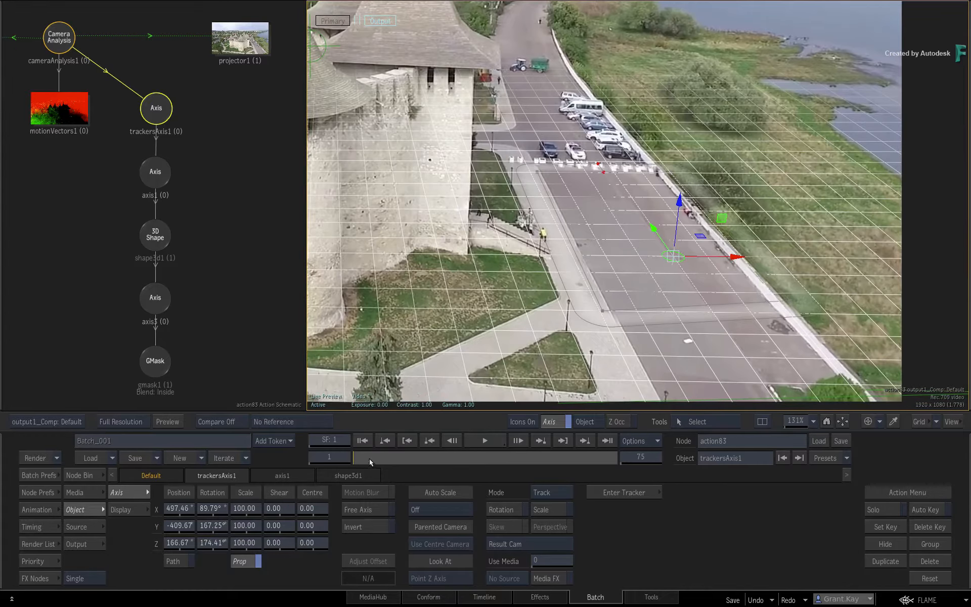
left_click_drag(390, 456, 282, 464)
Examine the 3D shape's outline and geometry settings over the road, and return to the full frame.
left_click(157, 237)
left_click(126, 510)
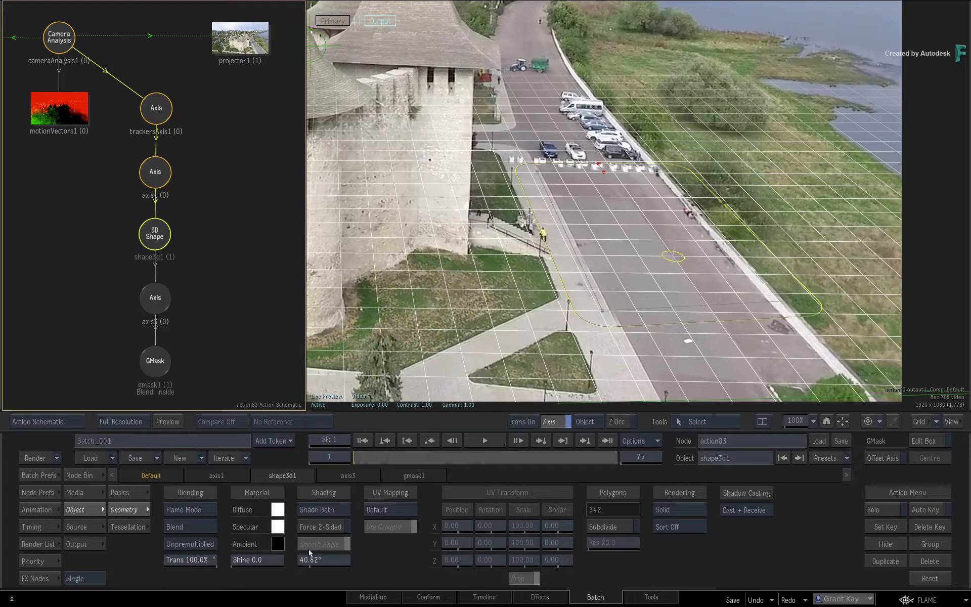
left_click(884, 362)
left_click(842, 421)
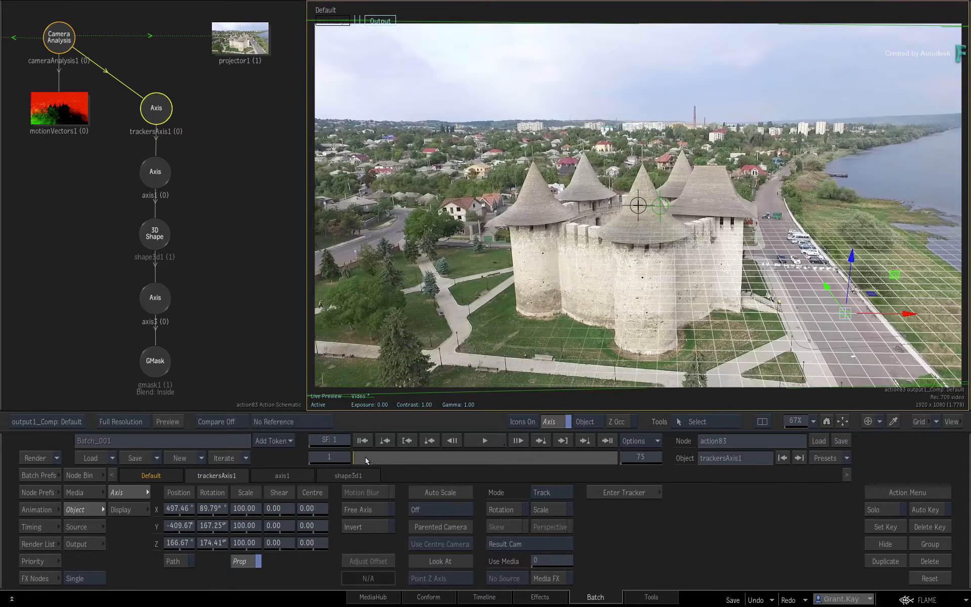
Turn off the plane display of the trackers axis.
left_click_drag(366, 458, 277, 446)
left_click(129, 510)
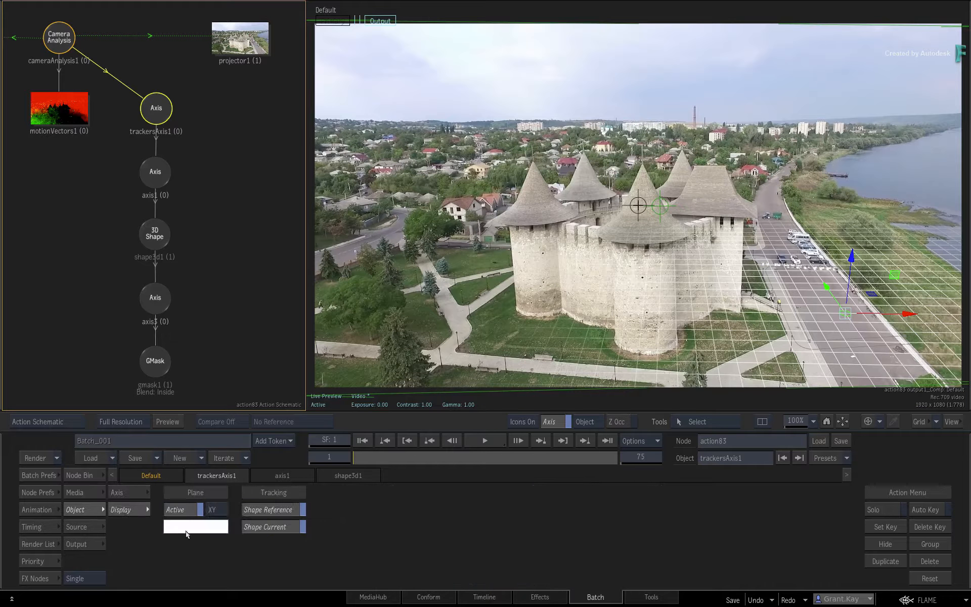
left_click(170, 509)
left_click(129, 493)
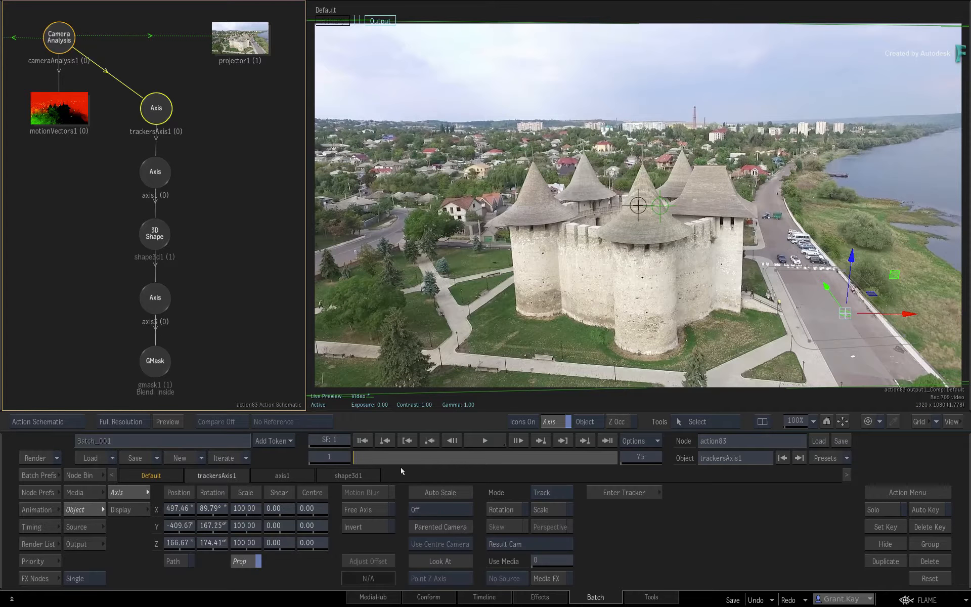
Set the viewport to Icons Off and scrub the shot to check the cleaned road.
left_click_drag(364, 457, 302, 466)
left_click(517, 422)
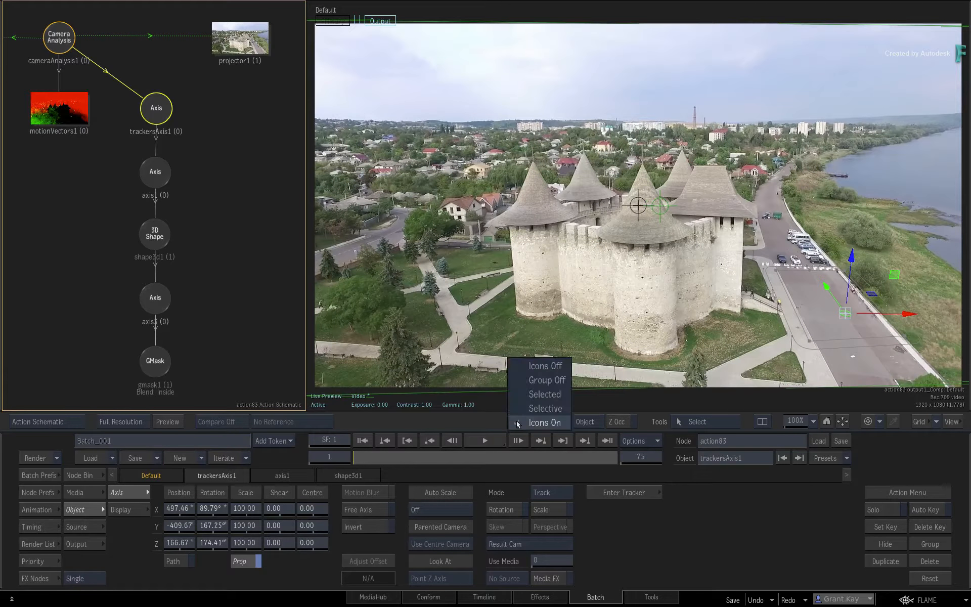
left_click(539, 366)
mouse_move(374, 453)
left_mouse_down()
mouse_move(620, 442)
mouse_move(329, 462)
left_mouse_up()
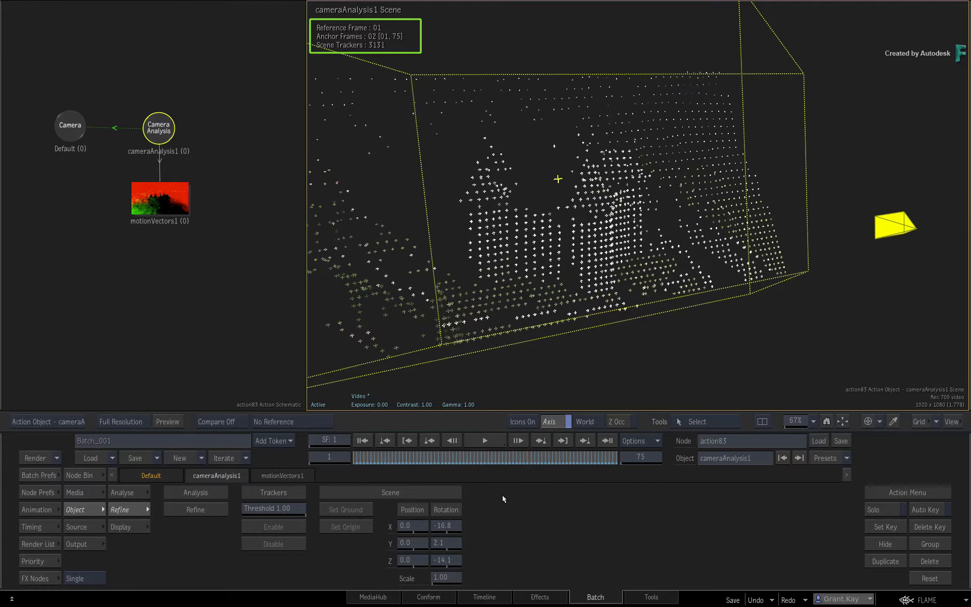
Examine the Camera Analysis point cloud and surface preview from several angles, turn off Show Surface, and return to the analysis settings.
left_click_drag(635, 281, 607, 332)
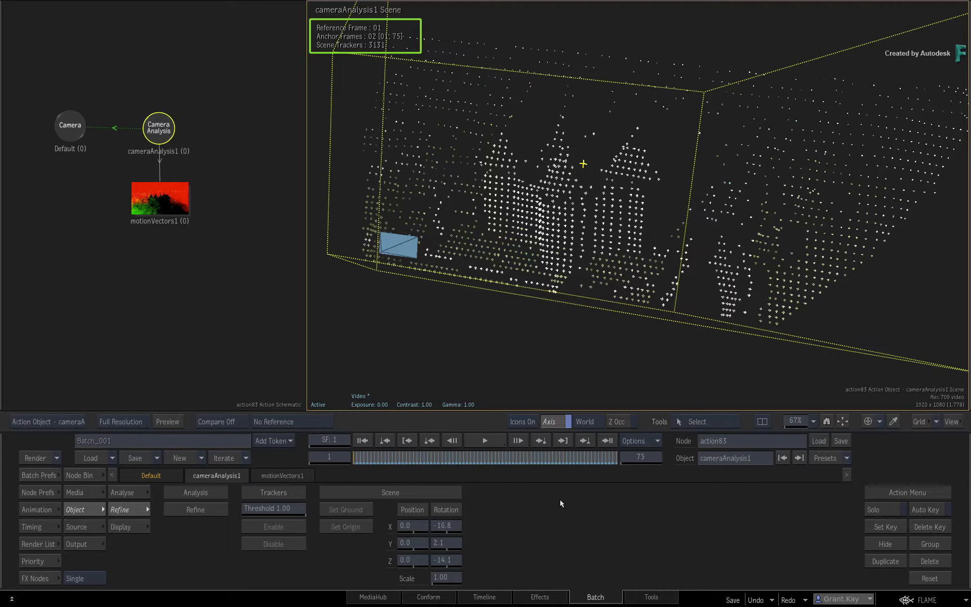
left_click(132, 526)
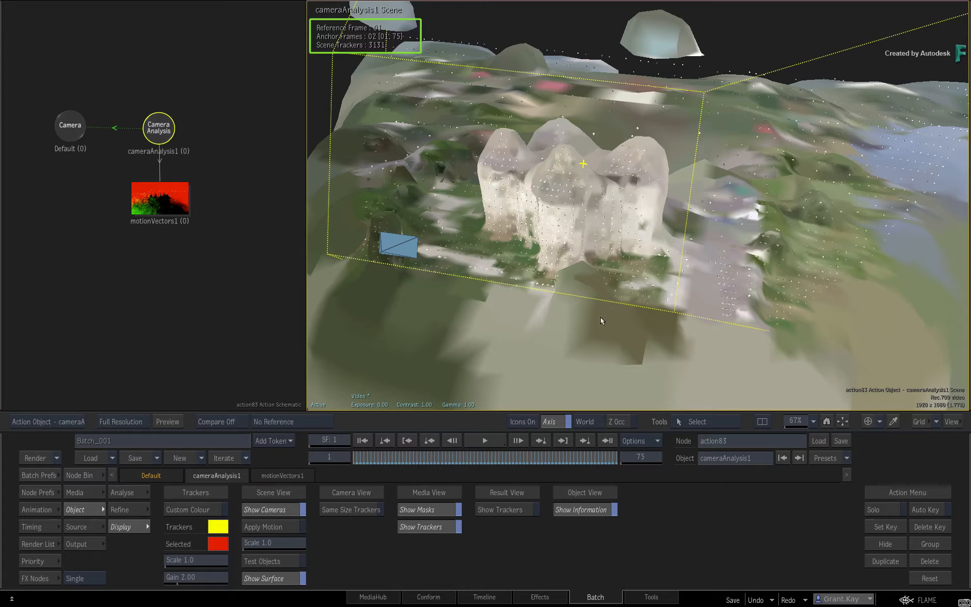
left_click_drag(602, 319, 750, 259)
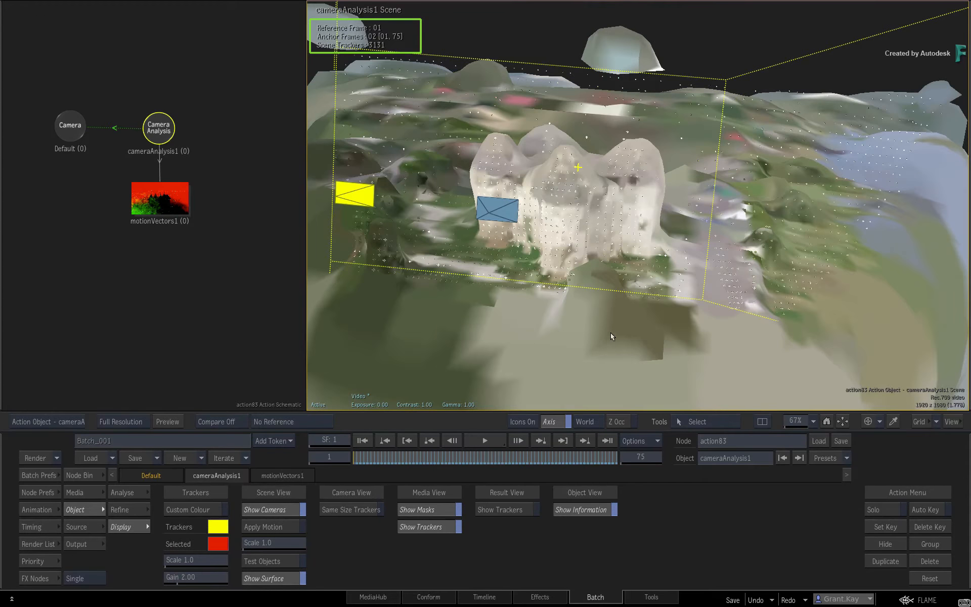
mouse_move(611, 333)
left_mouse_down()
mouse_move(630, 327)
mouse_move(605, 329)
left_mouse_up()
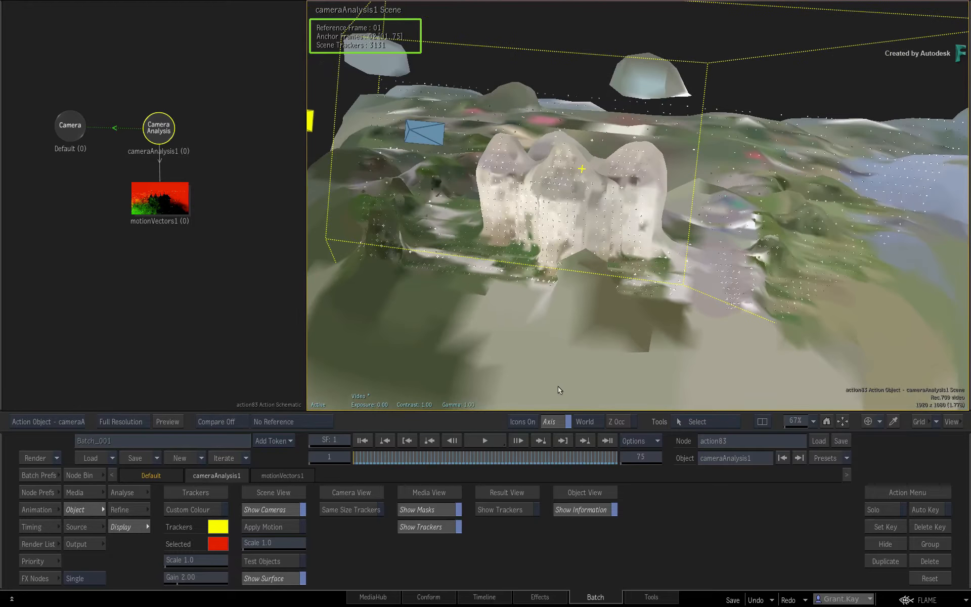
left_click(278, 578)
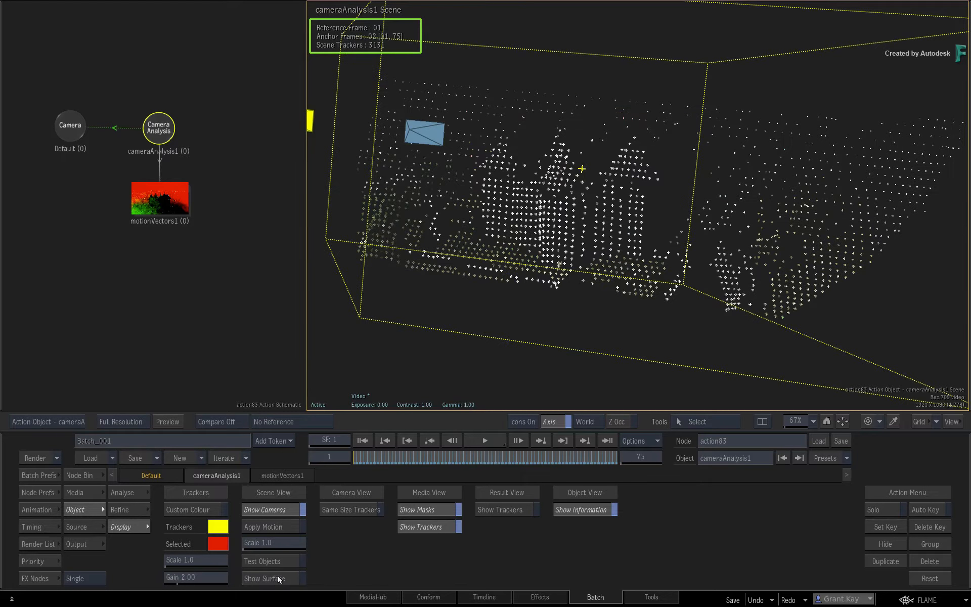
left_click(126, 492)
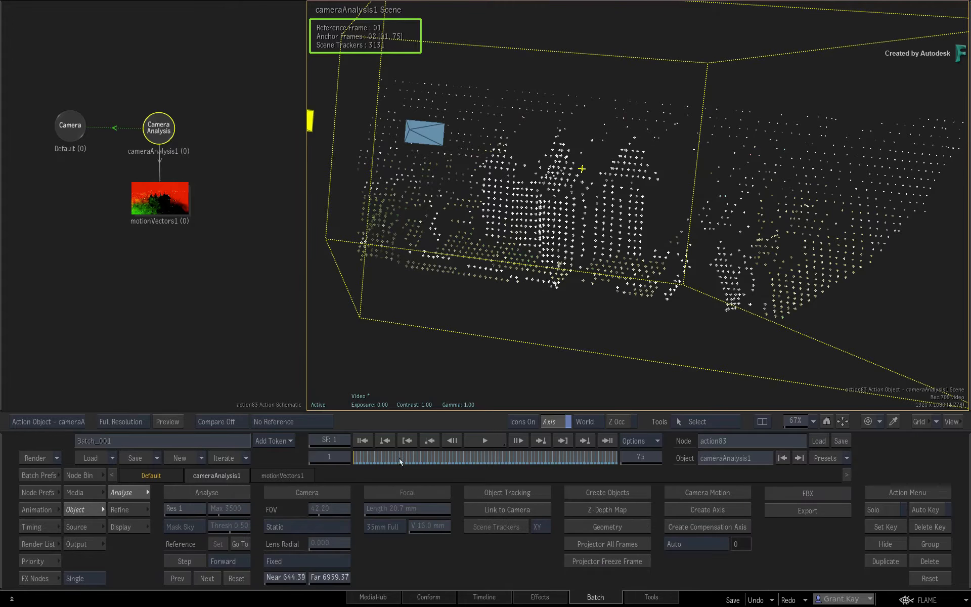
Select the scene trackers covering the road and adjoining riverbank in the point cloud, and check the selection through the analysis camera.
left_click_drag(637, 317, 668, 331)
left_click_drag(679, 191, 702, 199)
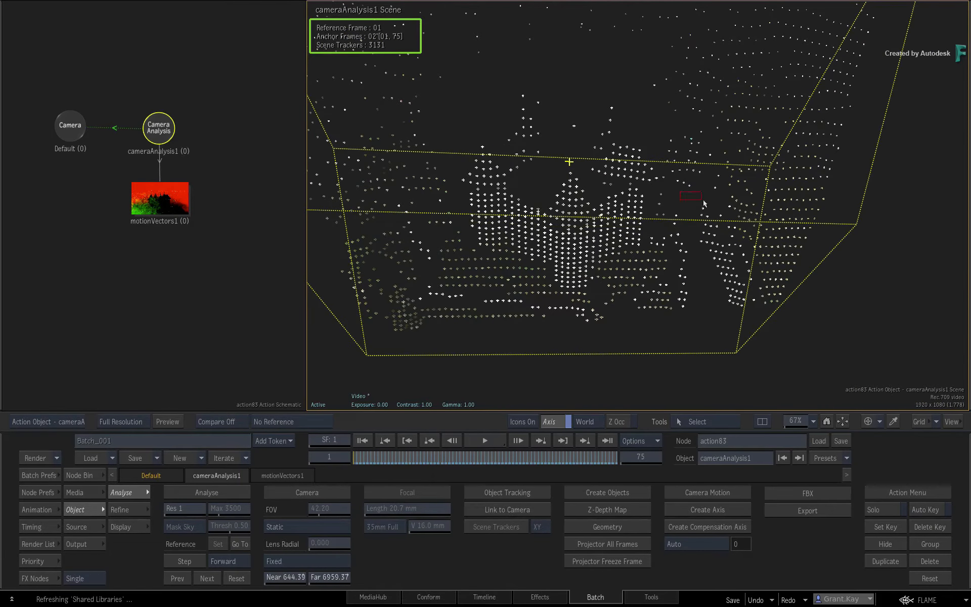
left_click_drag(772, 305, 772, 305)
left_click_drag(671, 206, 694, 246)
mouse_move(707, 308)
left_mouse_down()
mouse_move(685, 295)
mouse_move(706, 299)
left_mouse_up()
key("F8")
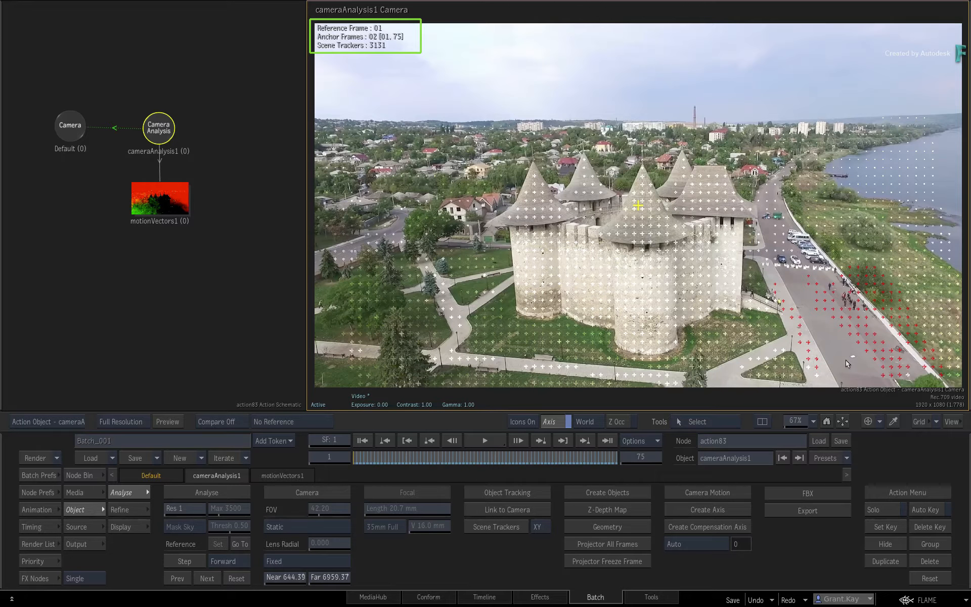
Create geometry from the selected road trackers with the result displayed.
key("F4")
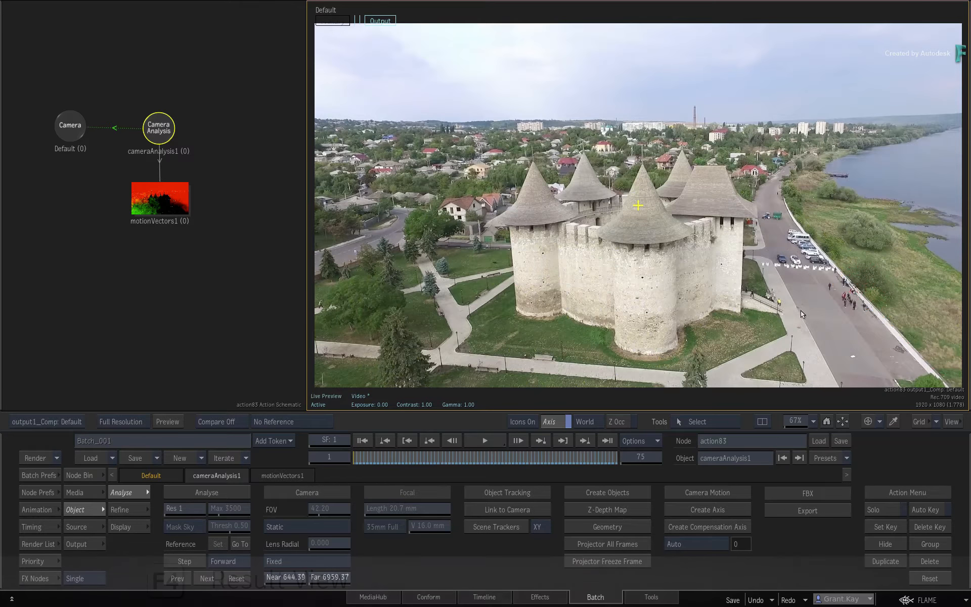
left_click(620, 524)
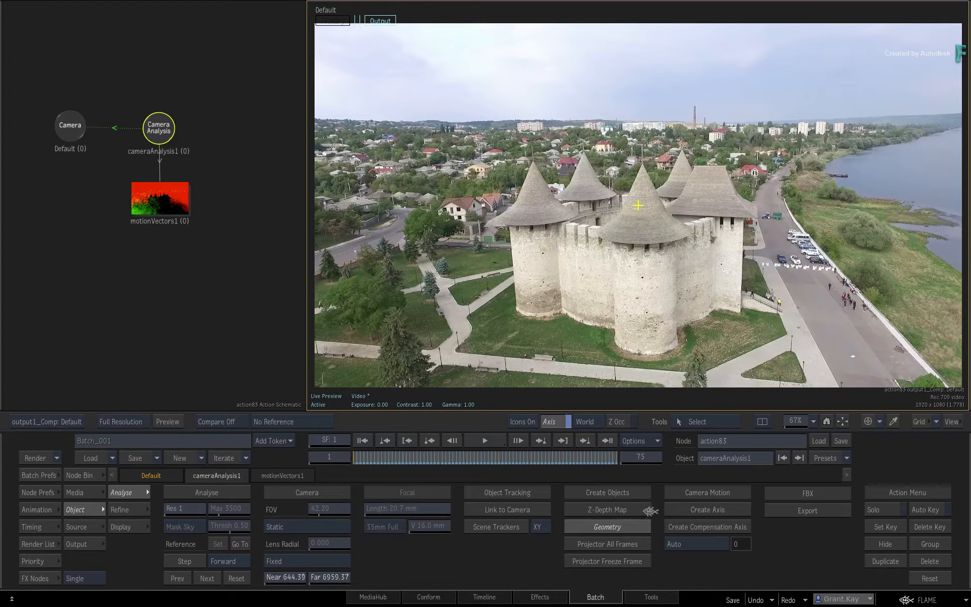
left_click(683, 563)
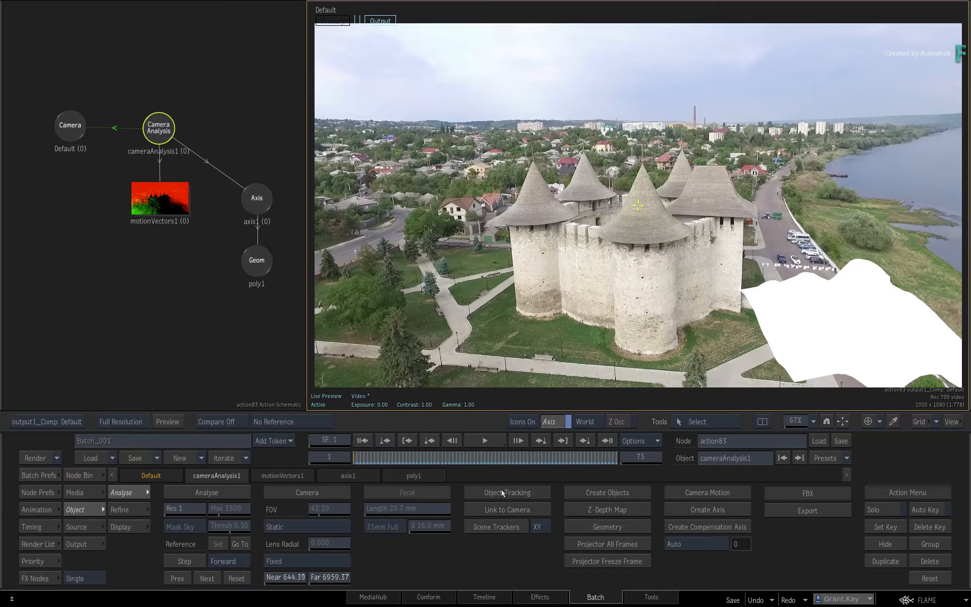
Go to frame 60 and create a Projector Freeze Frame from the Camera Analysis node holding the new geometry.
left_click_drag(359, 461, 555, 452)
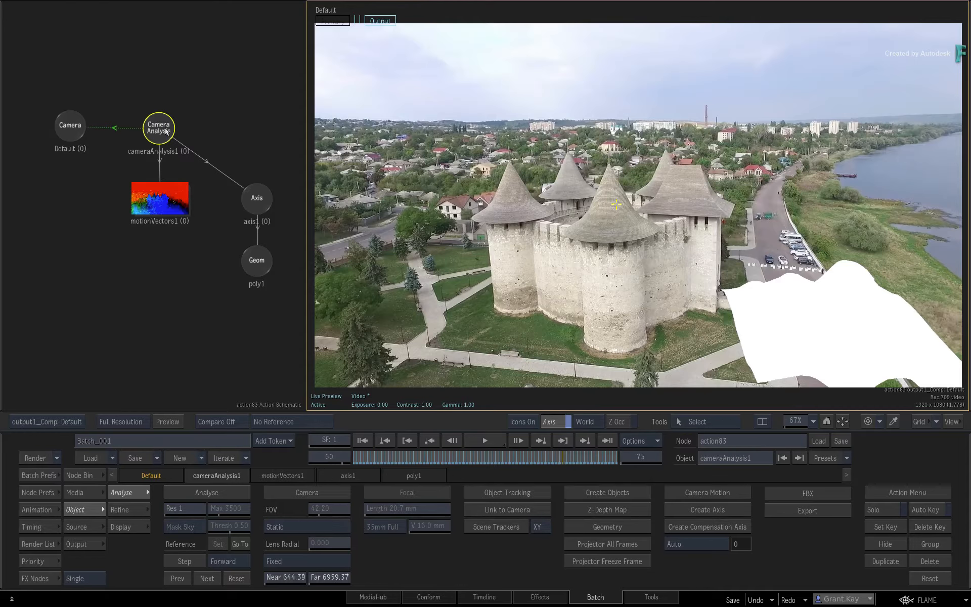
left_click(157, 149)
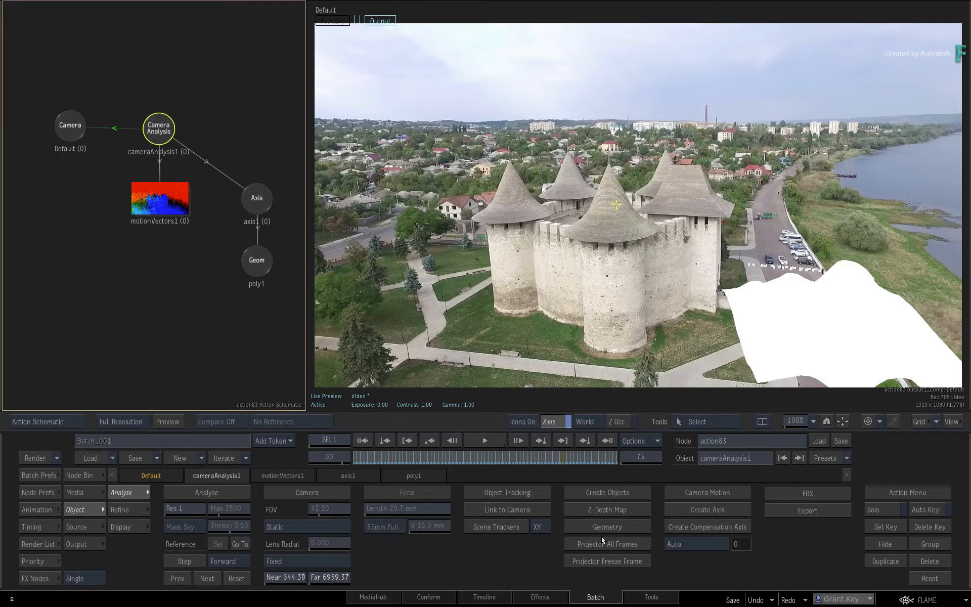
left_click(601, 561)
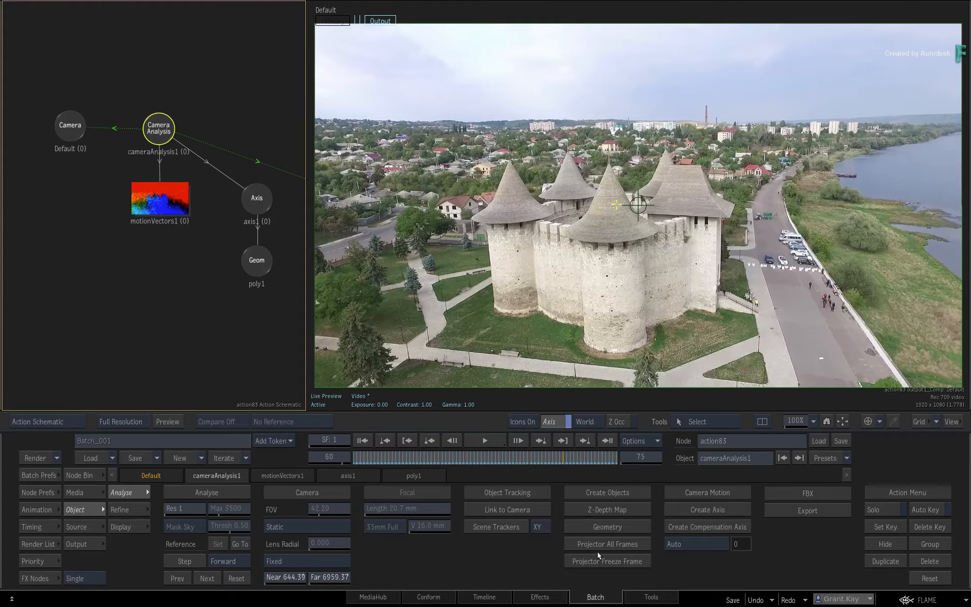
Place the new projector node beside the Camera Analysis node in the schematic, above the geometry's axis.
left_click_drag(174, 293, 84, 280)
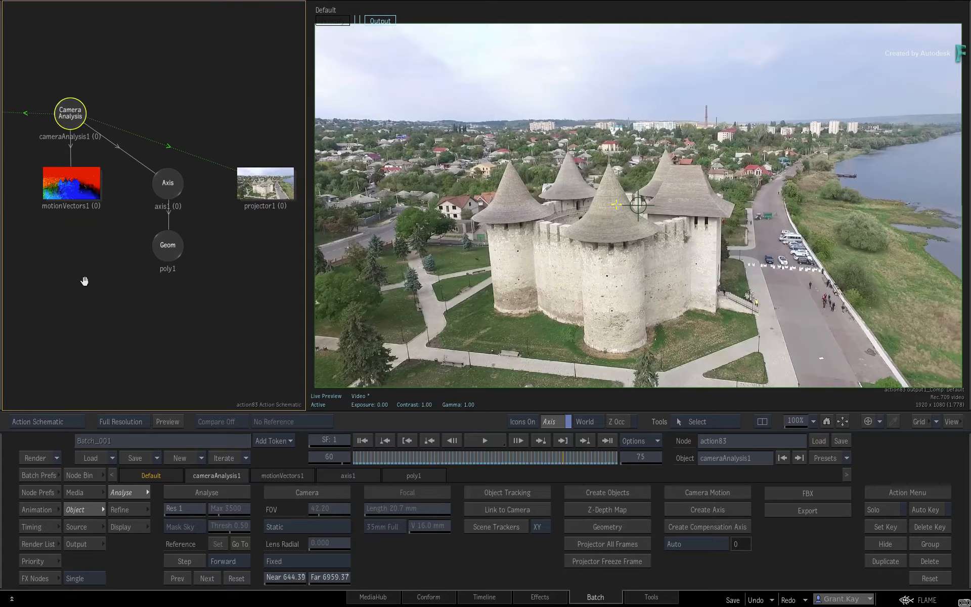
left_click_drag(254, 187, 176, 120)
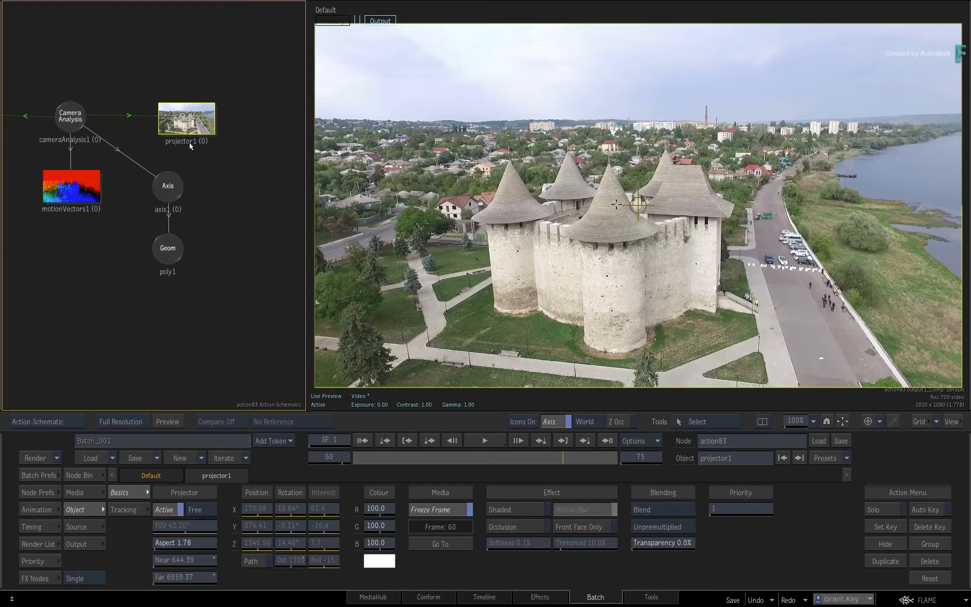
left_click_drag(153, 315, 218, 313)
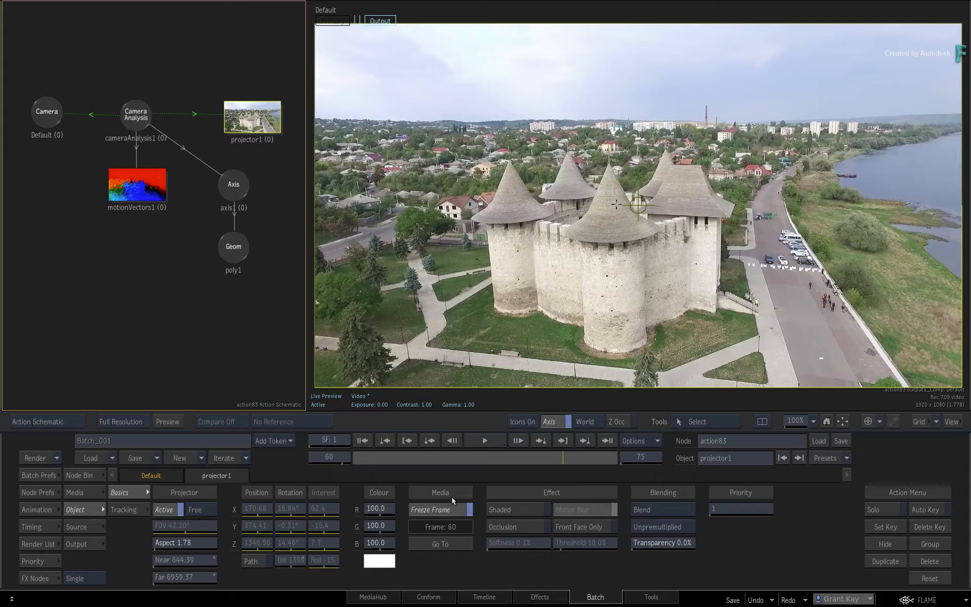
Assign the paint82 media to the projector aimed at the tracker geometry.
right_click(254, 120)
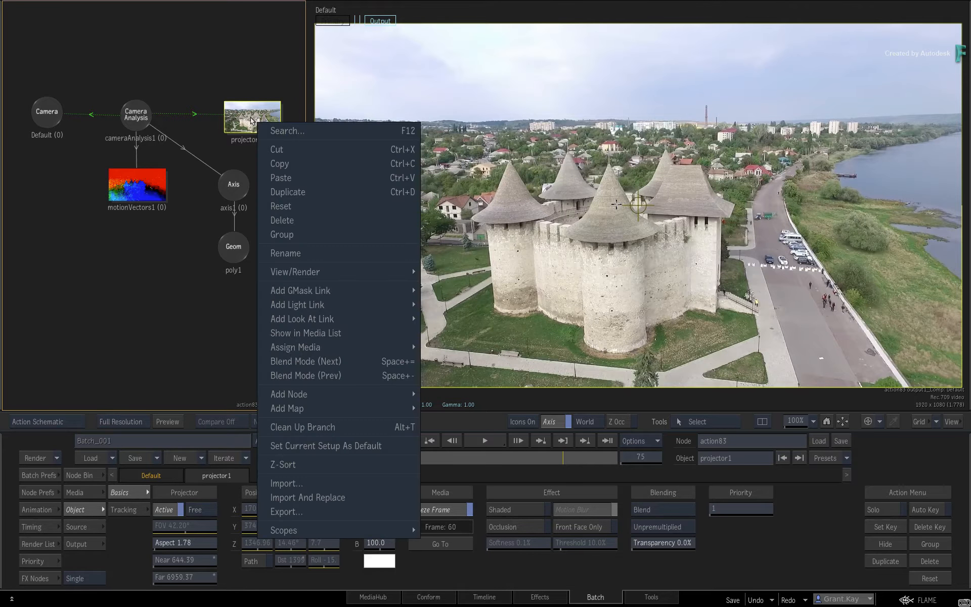
mouse_move(360, 348)
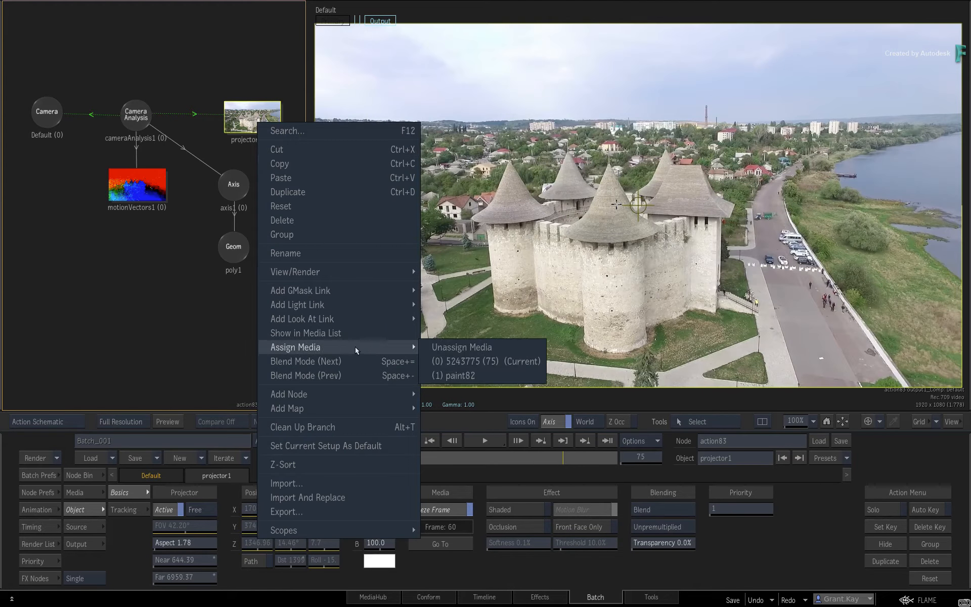
left_click(474, 375)
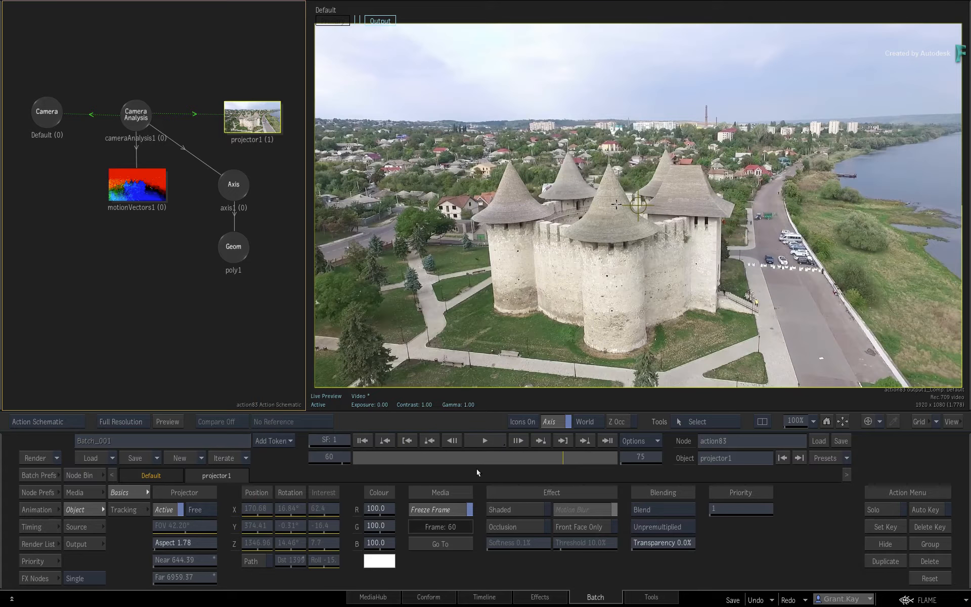
Scrub the shot to frame 75 to check the projection, and hide the projector to expose the geometry beneath.
mouse_move(562, 458)
left_mouse_down()
mouse_move(390, 457)
mouse_move(386, 471)
mouse_move(561, 450)
left_mouse_up()
mouse_move(628, 455)
left_mouse_down()
mouse_move(341, 468)
mouse_move(644, 459)
left_mouse_up()
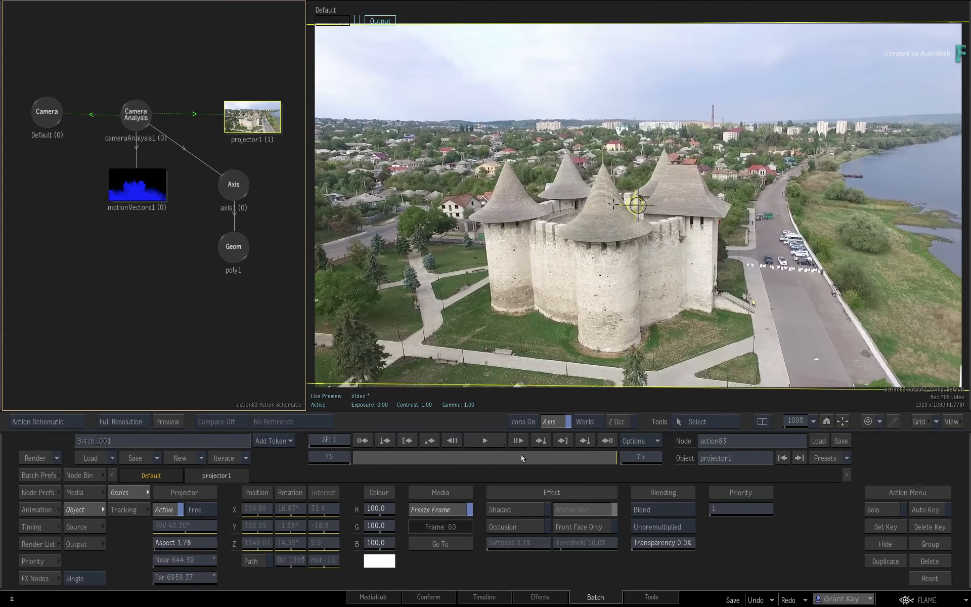
left_click_drag(237, 342, 168, 342)
key("h")
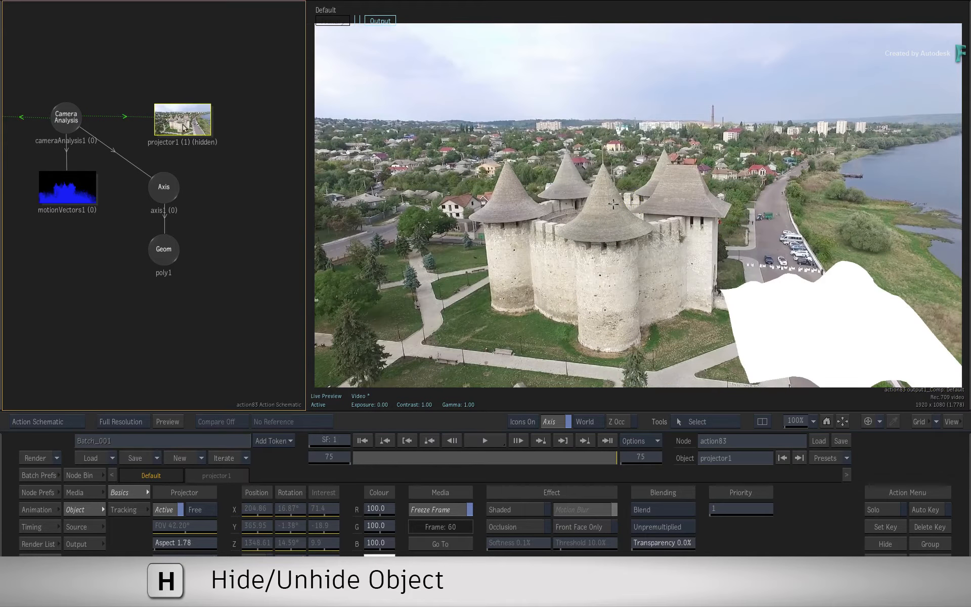
Add a Free GMask link with a centroid axis to the axis above the tracker geometry.
left_click(157, 185)
right_click(158, 184)
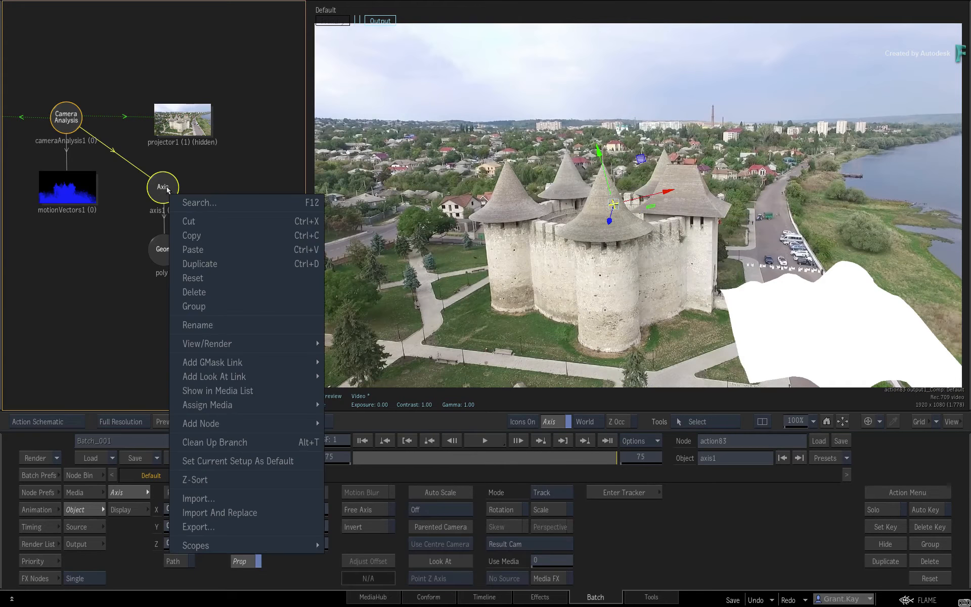
mouse_move(266, 357)
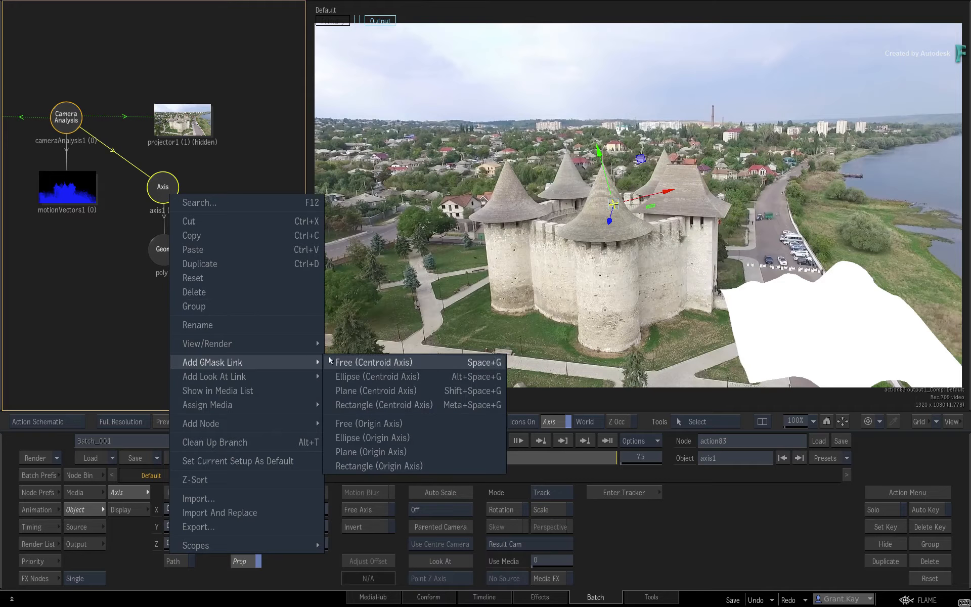
left_click(362, 362)
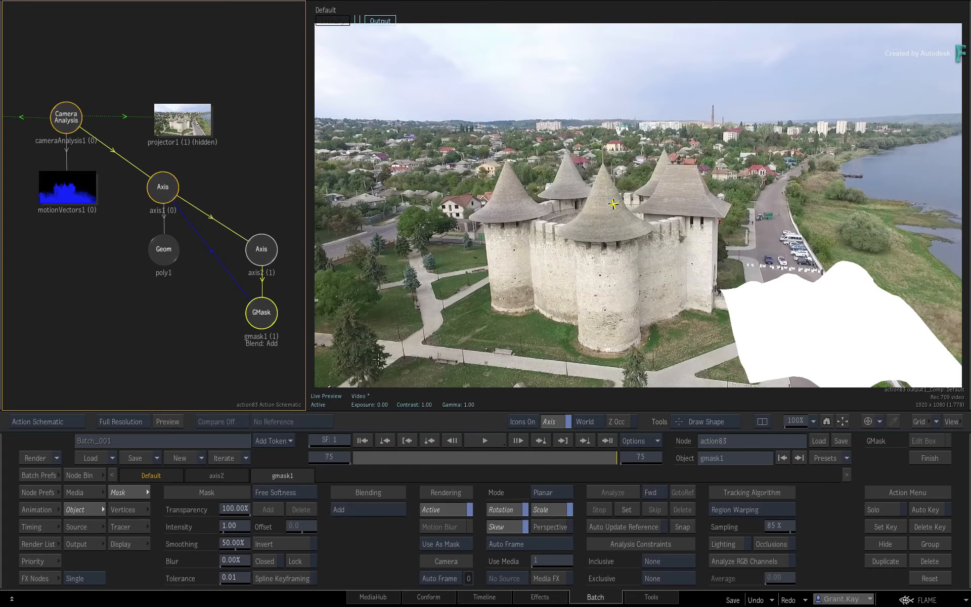
Draw a closed four-point mask over the people on the road inside the white geometry, and extend its two far corners up the road.
left_click(767, 296)
left_click(875, 295)
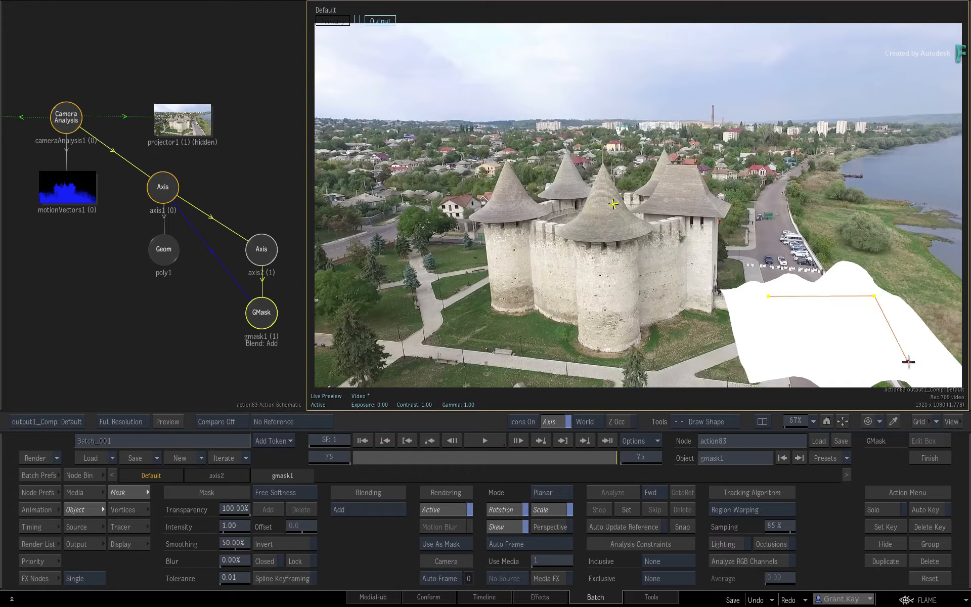
left_click(909, 365)
left_click(818, 354)
left_click(790, 368)
left_click(768, 296)
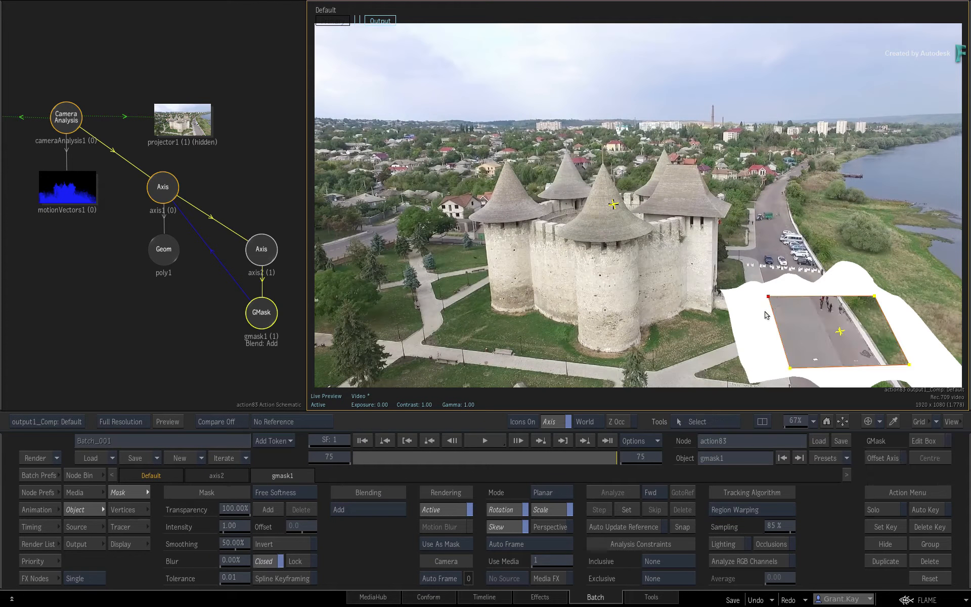
left_click_drag(771, 298, 769, 287)
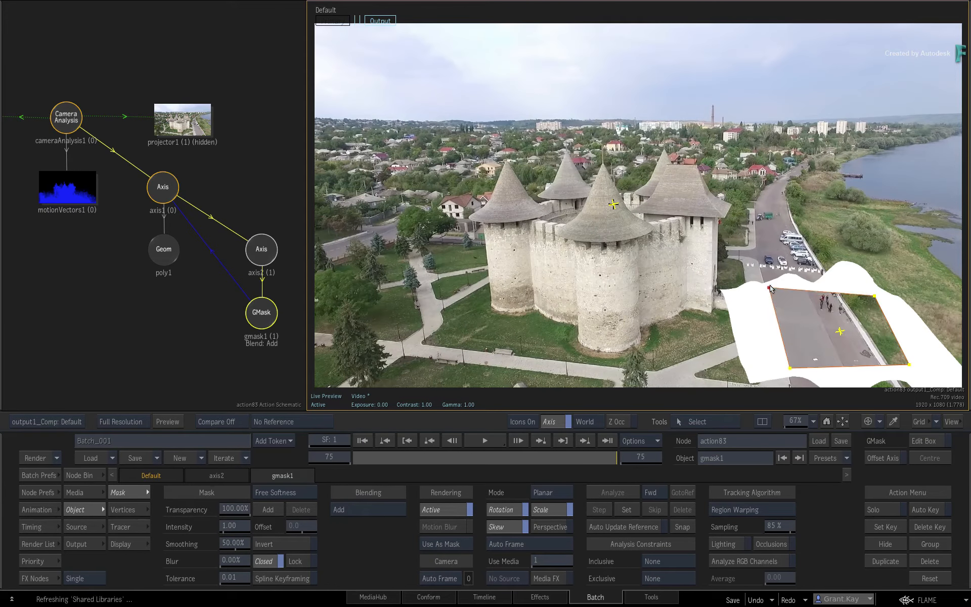
left_click_drag(874, 297, 866, 286)
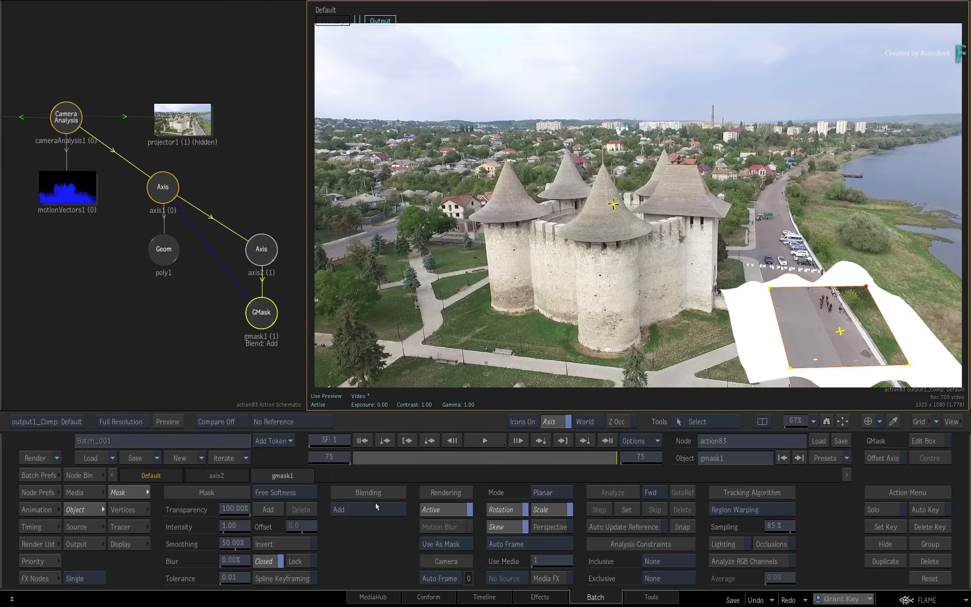
Invert the mask and add edge softness with an offset of 22.
left_click(277, 545)
left_click(272, 512)
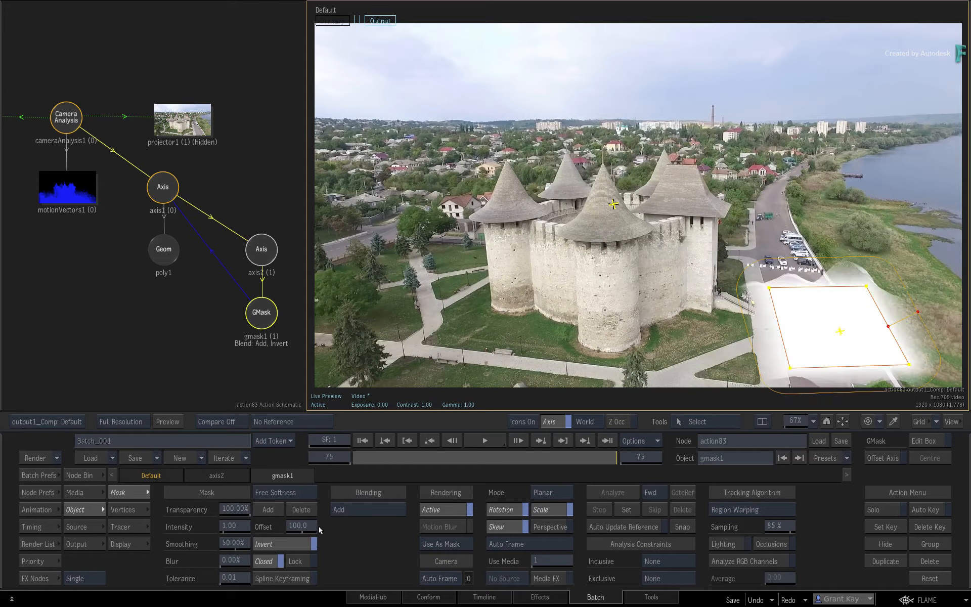
left_click_drag(308, 532, 253, 525)
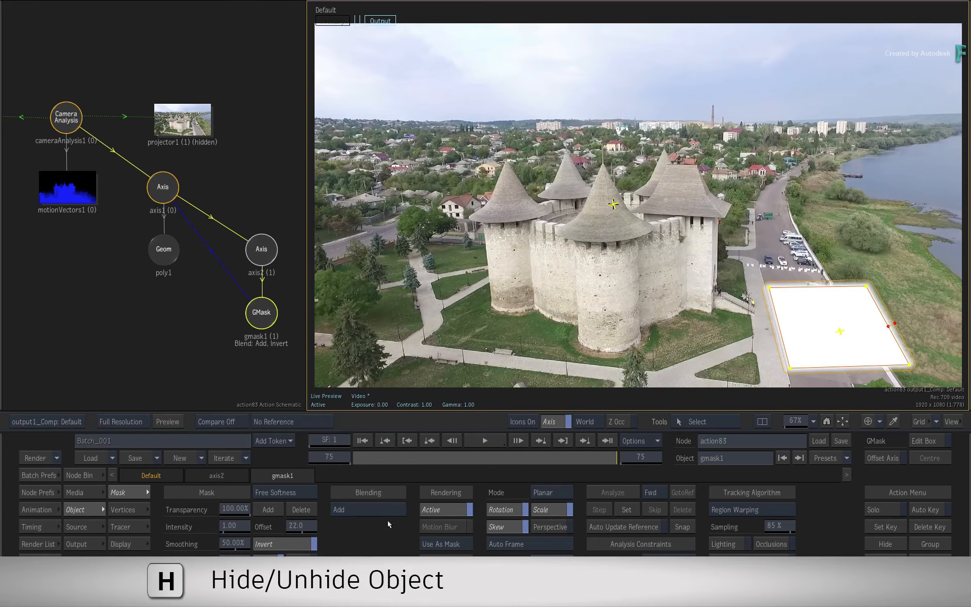
Unhide the projector and set the poly1 geometry's transparency to 100%.
left_click(185, 119)
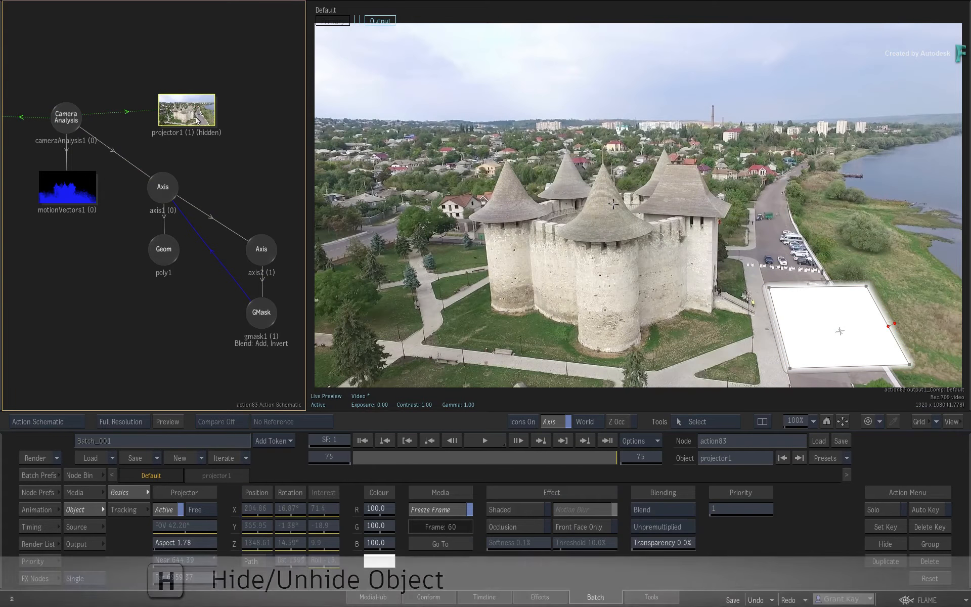
key("h")
left_click_drag(633, 291, 519, 315)
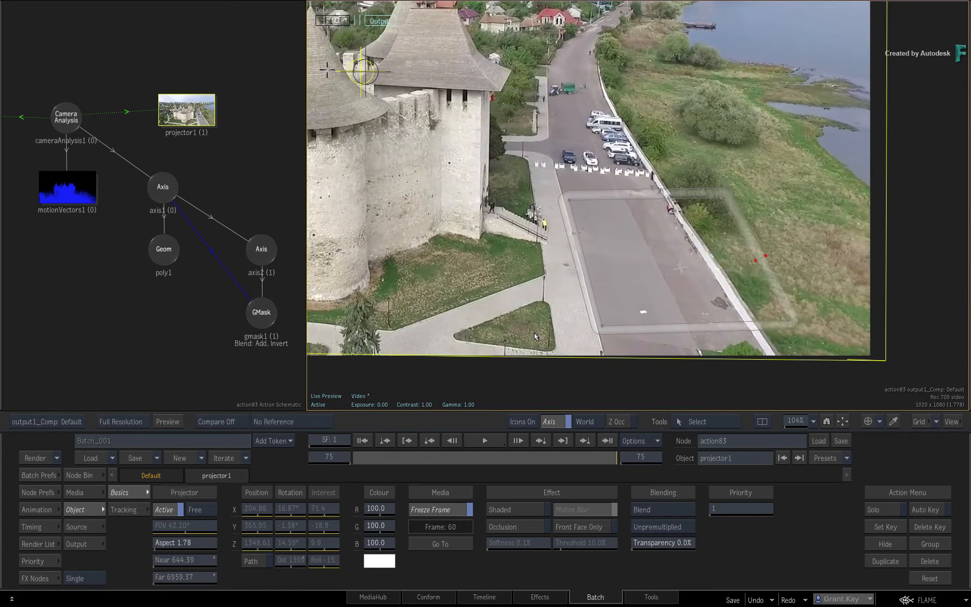
left_click(161, 252)
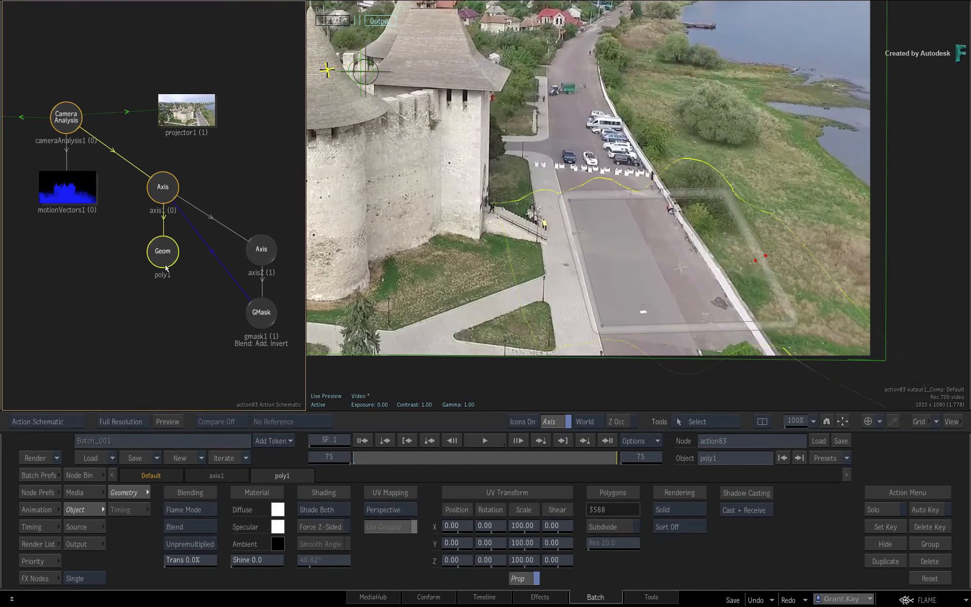
left_click_drag(174, 561, 362, 551)
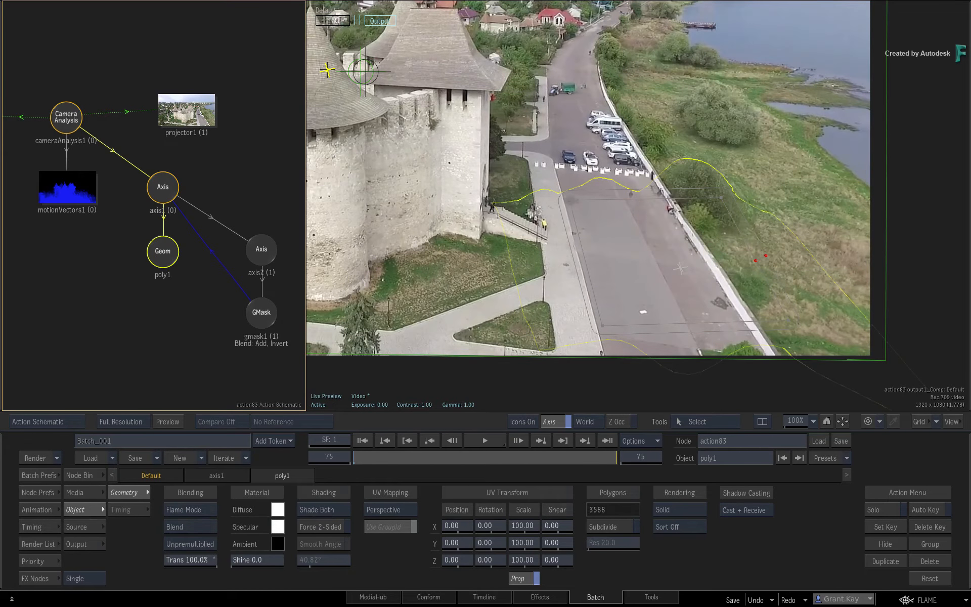
Move the mask's two far corners further up the road and scrub the end of the shot to check the patch.
left_click(571, 199)
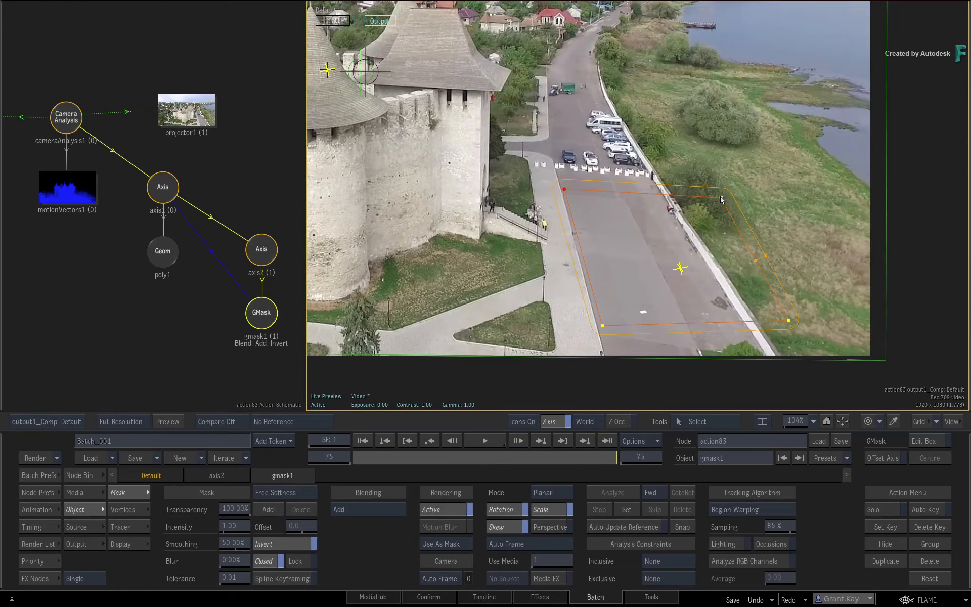
left_click_drag(721, 198, 716, 182)
left_click_drag(570, 459, 659, 453)
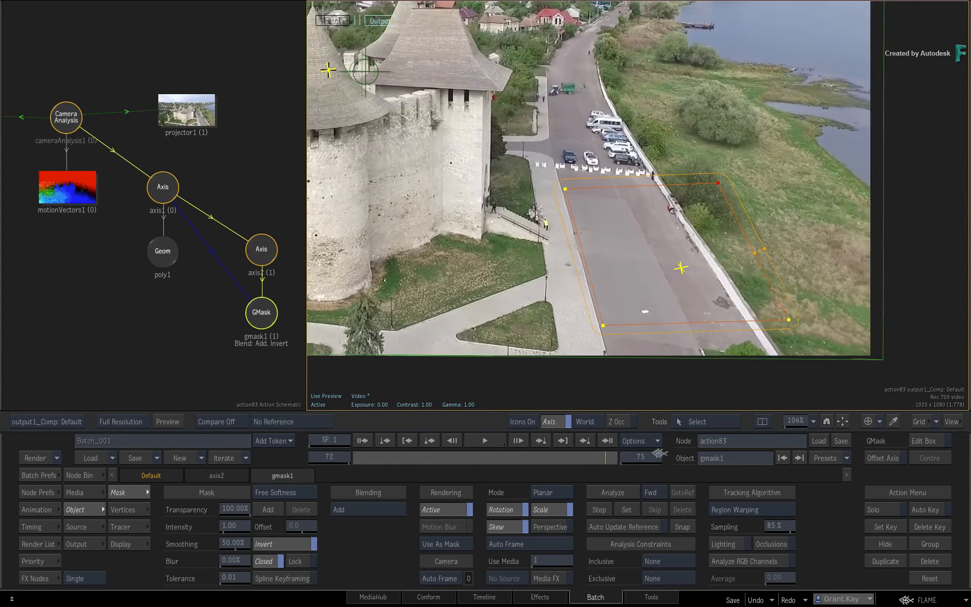
left_click(841, 422)
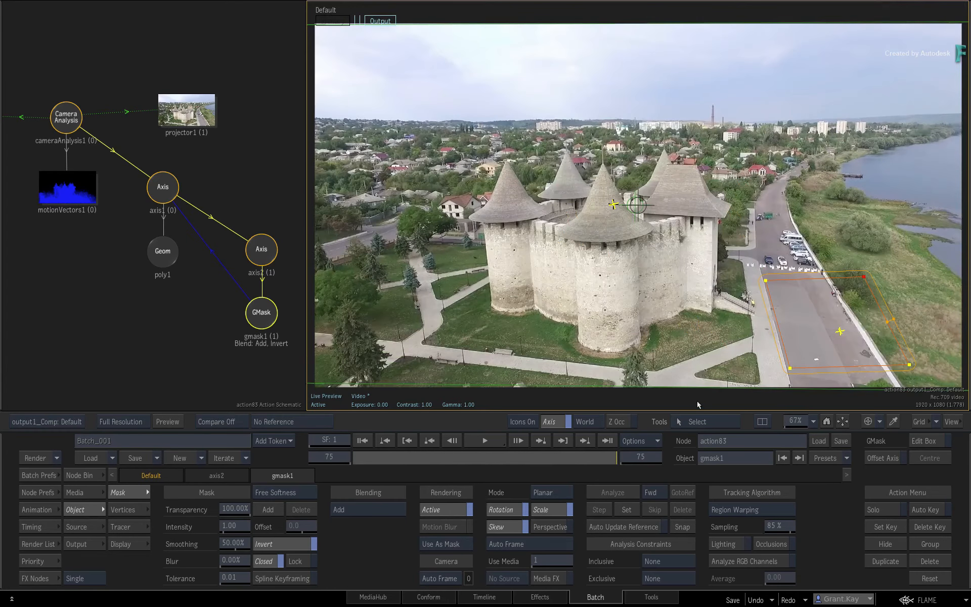
Turn the viewport icons off and scrub through the shot to review the finished people removal.
key("shift+i")
left_click_drag(371, 458, 548, 454)
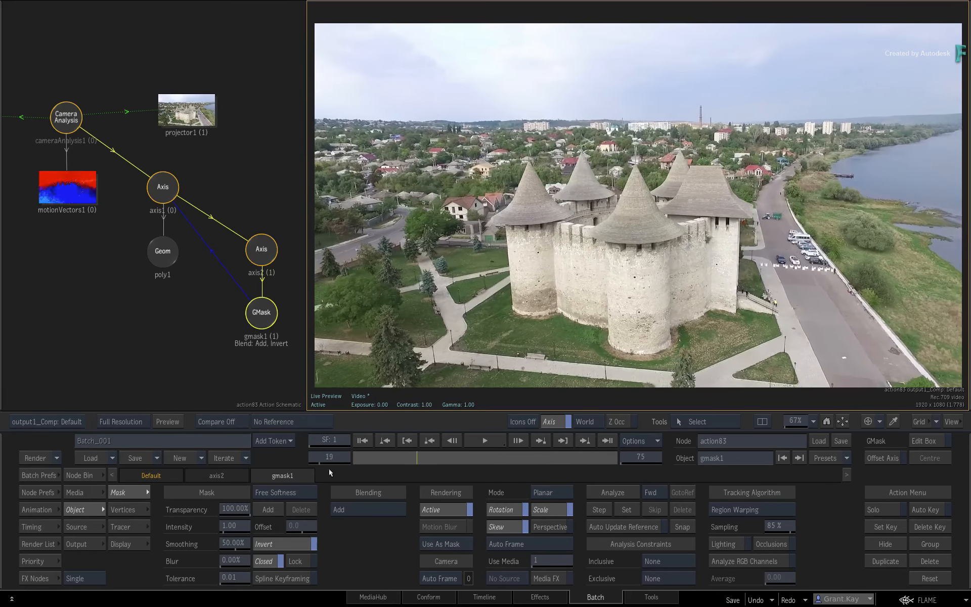
left_click_drag(613, 455, 640, 451)
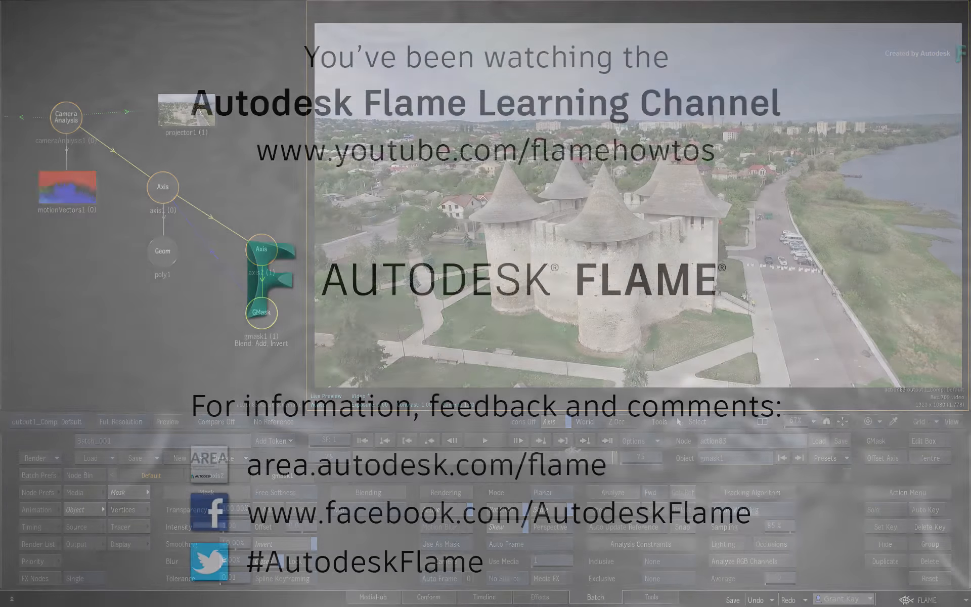